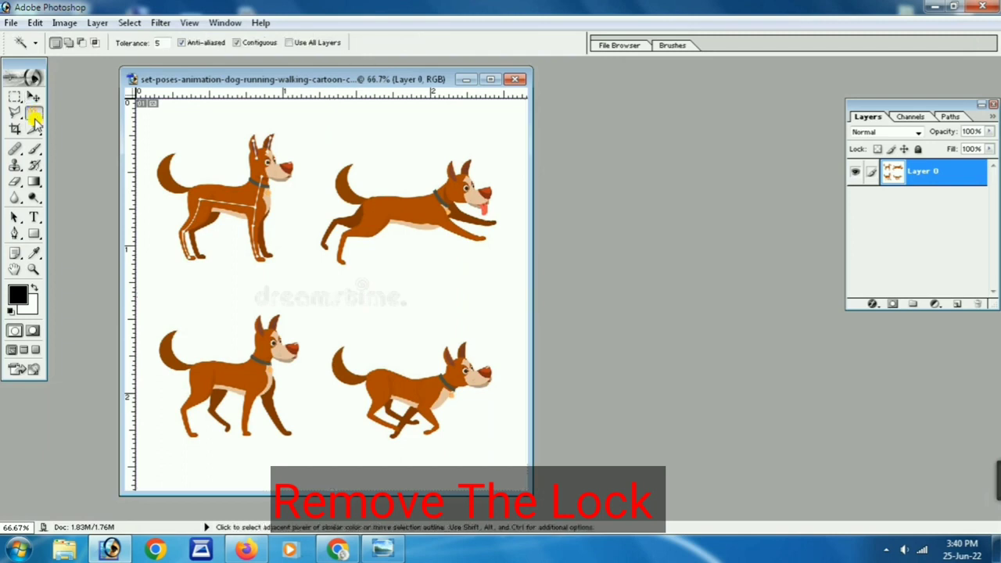
Step: Select the white background around the dogs with the Magic Wand at tolerance 30 and delete it
{"action": "left_click", "coordinate": [215, 141]}
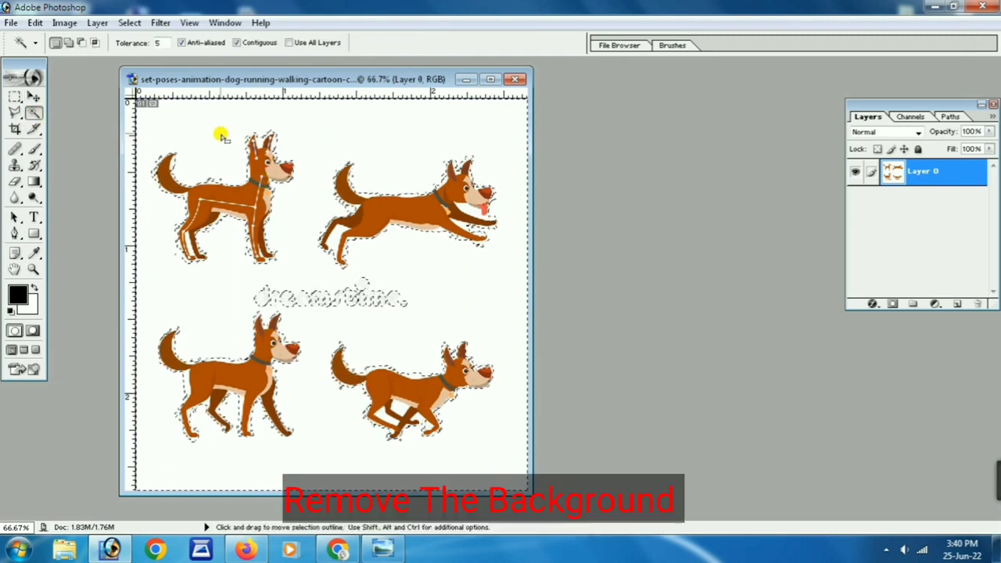
{"action": "key", "text": "ctrl+d"}
{"action": "left_click", "coordinate": [161, 42]}
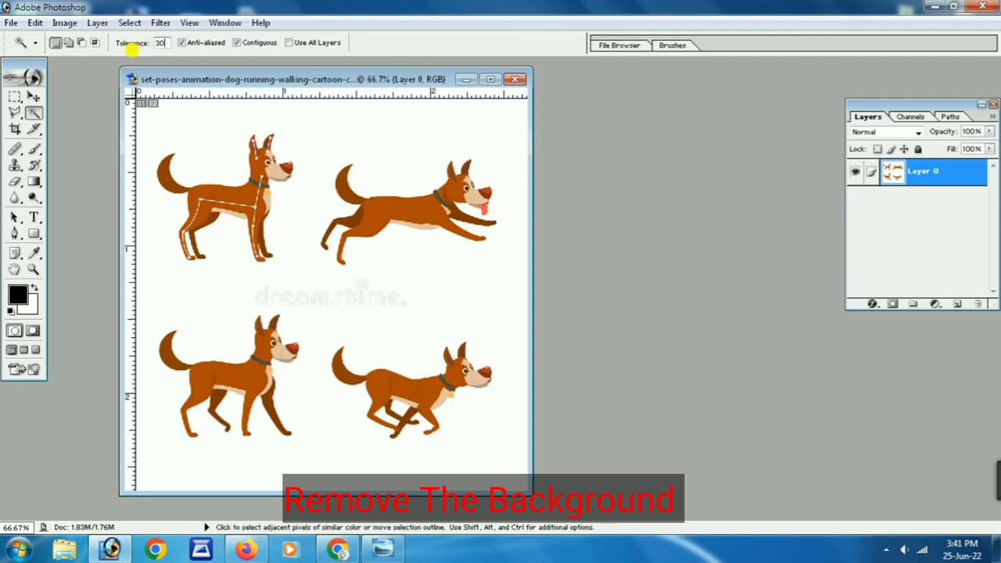
{"action": "left_click", "coordinate": [208, 138]}
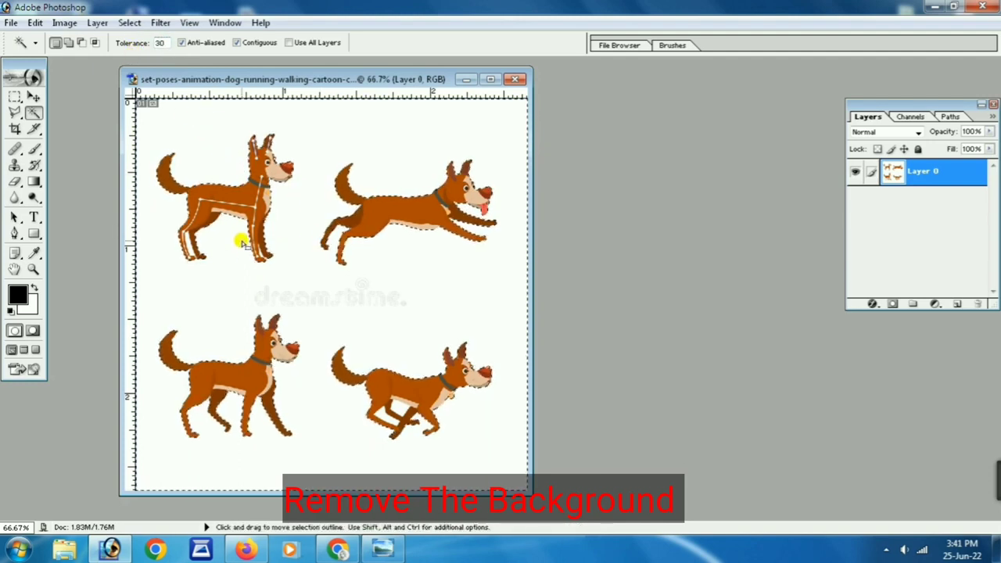
{"action": "key", "text": "shift"}
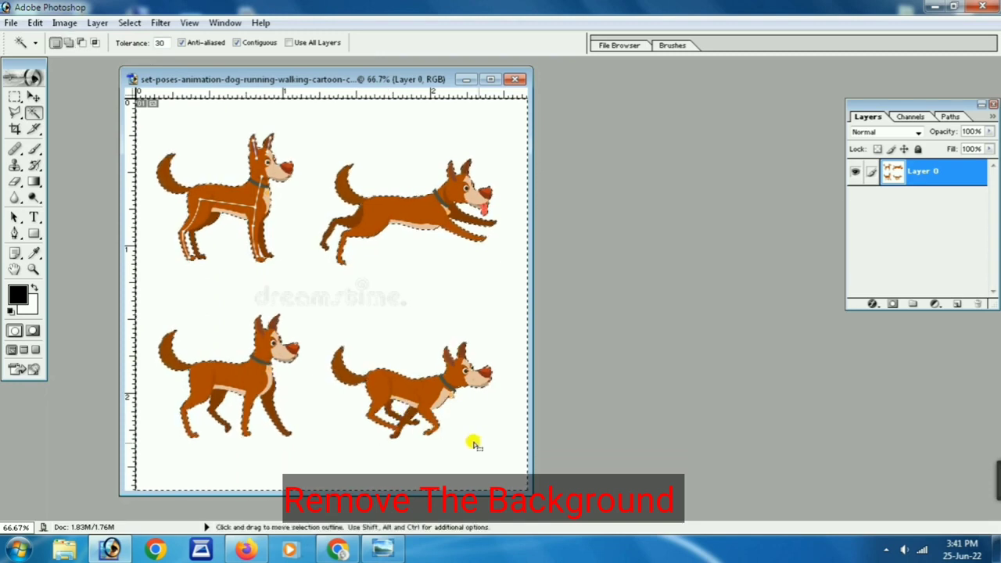
{"action": "key", "text": "Delete"}
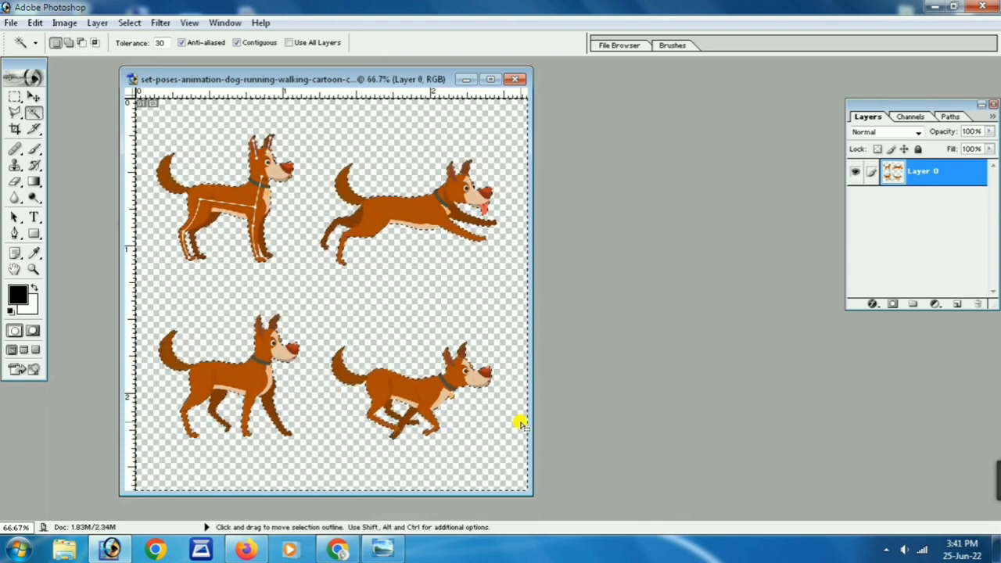
Step: Shift the dog image window slightly, clear the selection, and move the dog artwork a little to the right on its canvas
{"action": "left_click", "coordinate": [34, 96]}
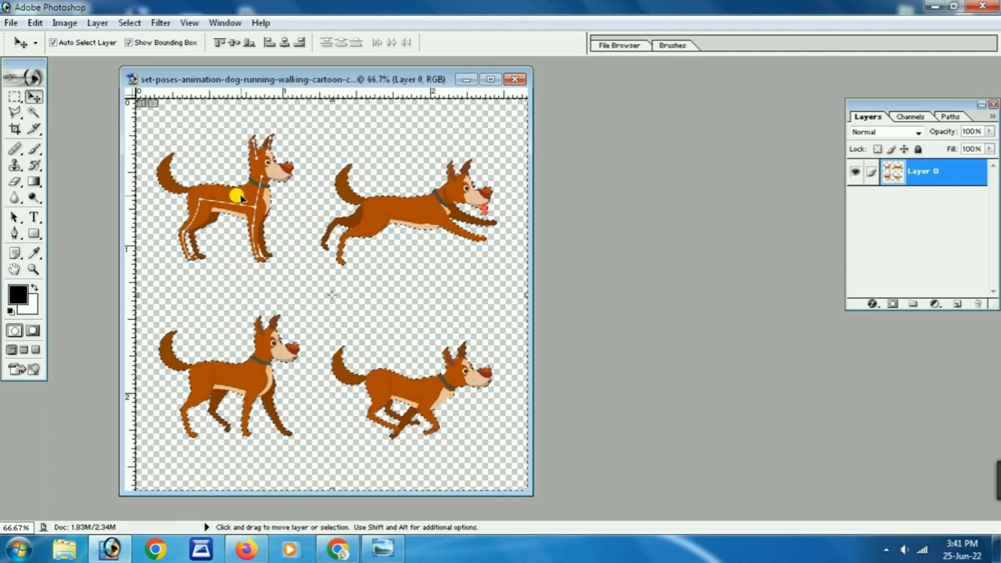
{"action": "left_click_drag", "start_coordinate": [407, 79], "coordinate": [366, 82]}
{"action": "left_click_drag", "start_coordinate": [211, 200], "coordinate": [239, 195]}
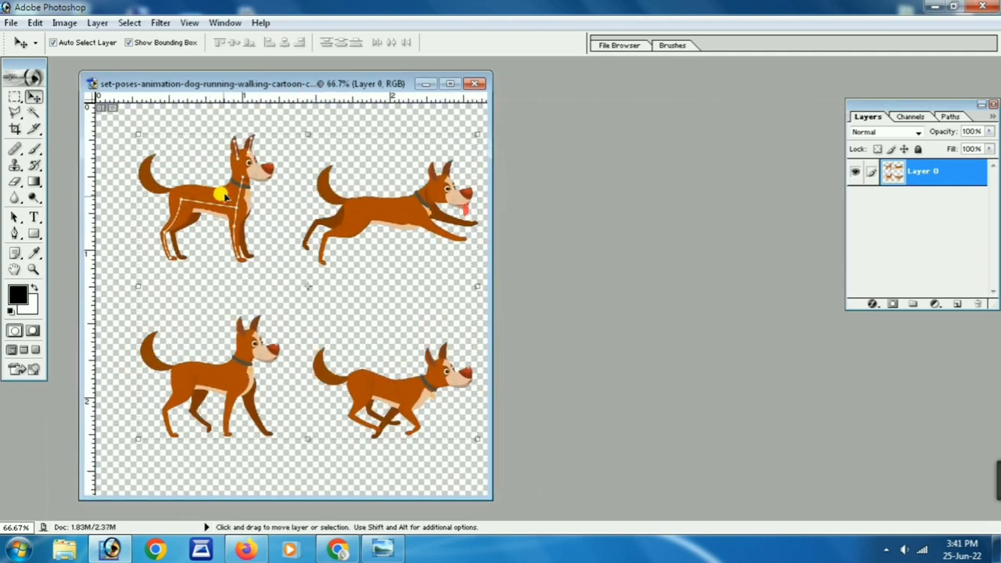
Step: Create a new A4 RGB document at 300 pixels/inch, place its window beside the dog image, and fit the page in it
{"action": "left_click", "coordinate": [11, 22]}
{"action": "left_click", "coordinate": [32, 36]}
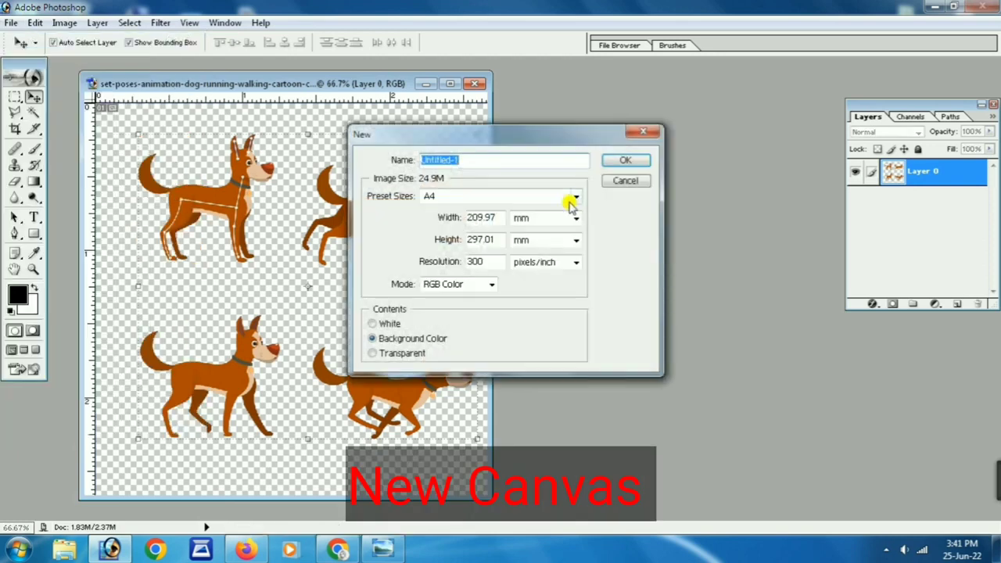
{"action": "left_click", "coordinate": [634, 161]}
{"action": "left_click_drag", "start_coordinate": [215, 78], "coordinate": [653, 94]}
{"action": "left_click_drag", "start_coordinate": [744, 431], "coordinate": [823, 498]}
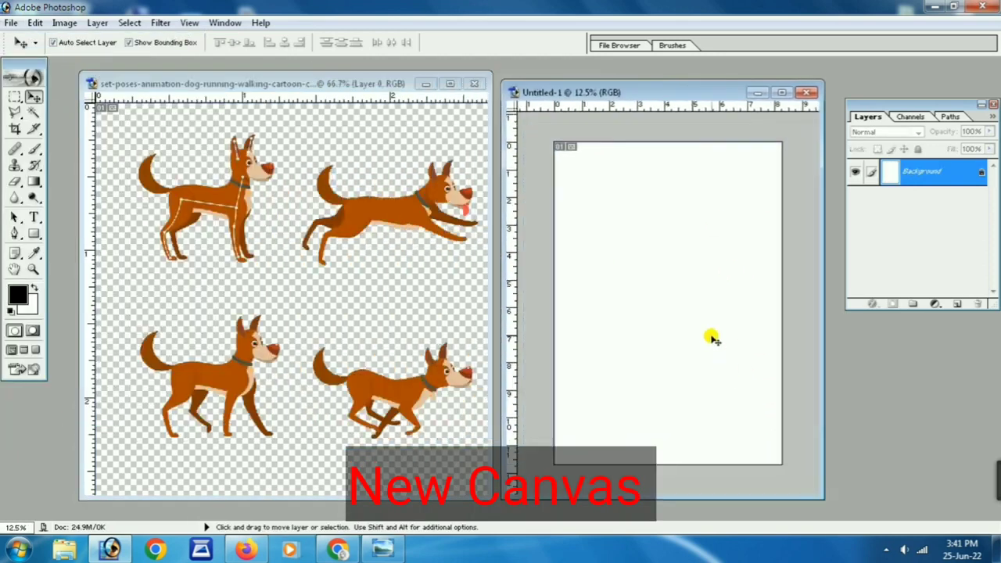
{"action": "key", "text": "ctrl+0"}
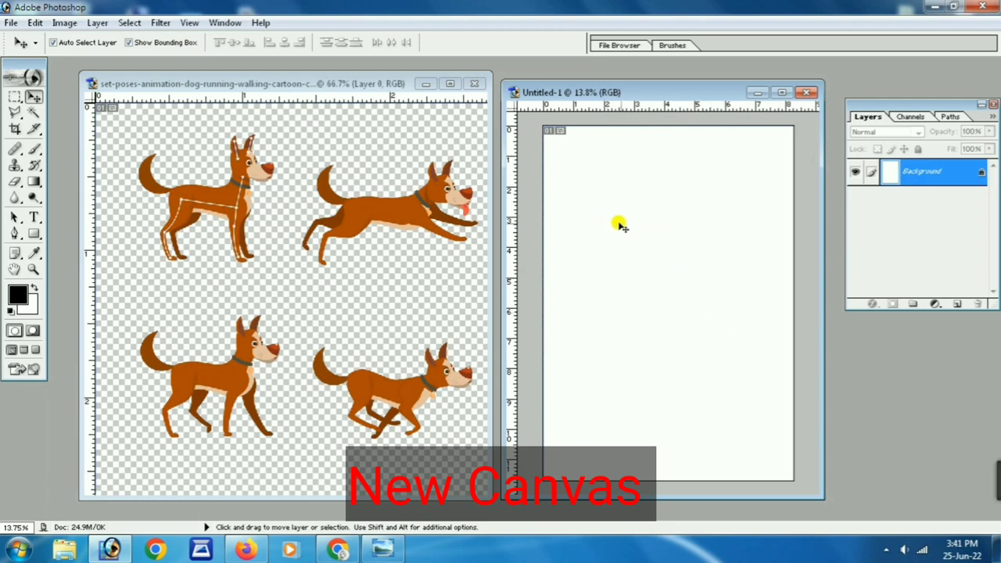
Step: Fill the new page's background from top to bottom with the teal gradient at 46% opacity, applying it twice
{"action": "left_click", "coordinate": [34, 233]}
{"action": "left_click", "coordinate": [34, 182]}
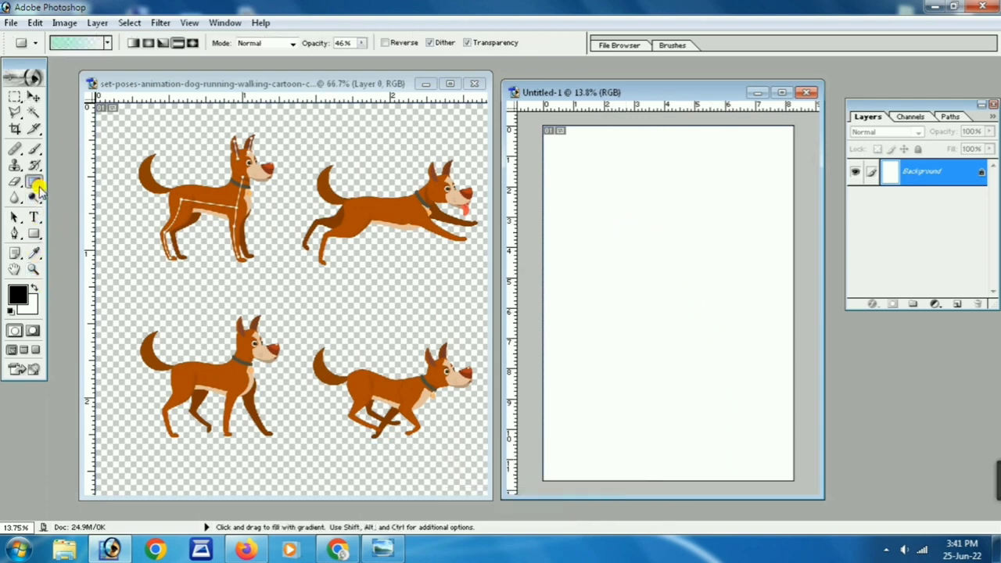
{"action": "left_click_drag", "start_coordinate": [621, 146], "coordinate": [653, 547]}
{"action": "left_click_drag", "start_coordinate": [654, 406], "coordinate": [655, 406]}
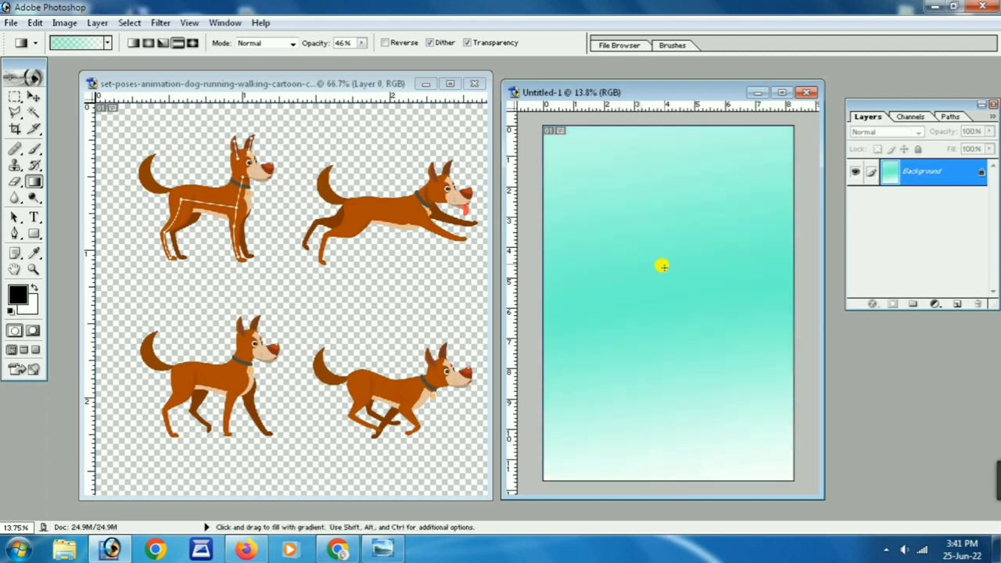
{"action": "left_click_drag", "start_coordinate": [638, 134], "coordinate": [663, 477]}
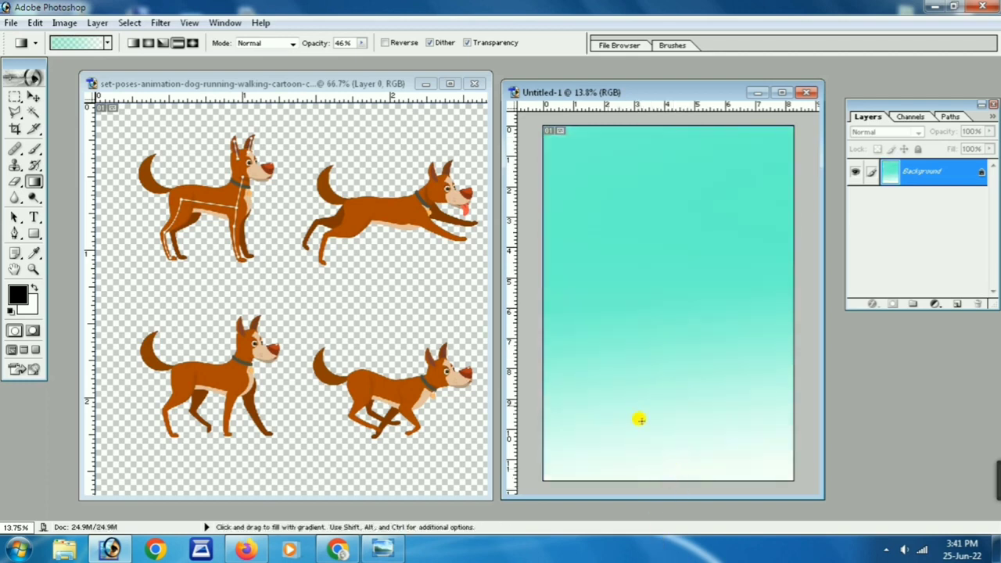
Step: In the dog image, marquee the upper-left standing dog and cut it to its own layer
{"action": "left_click", "coordinate": [34, 97]}
{"action": "left_click", "coordinate": [223, 187]}
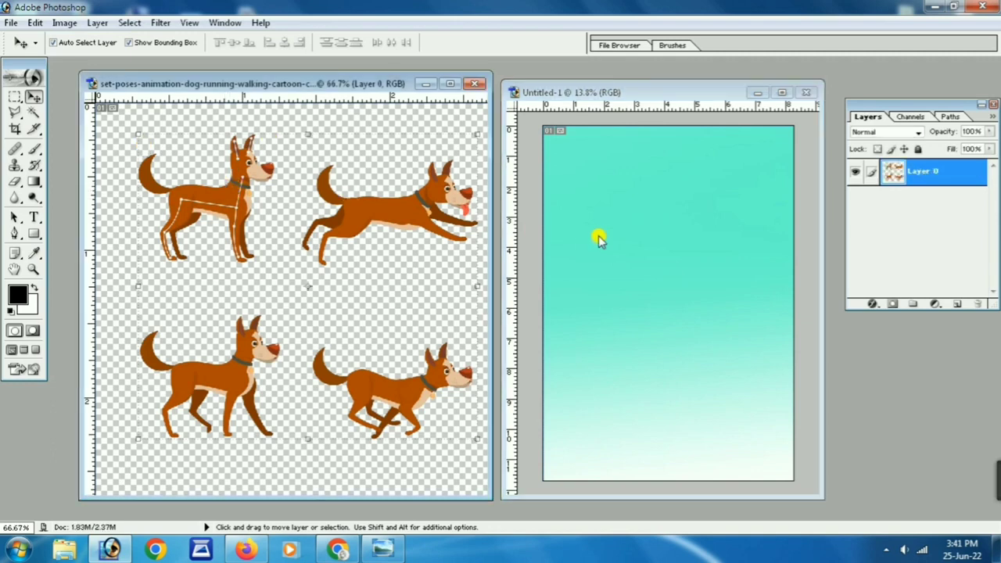
{"action": "left_click", "coordinate": [14, 97]}
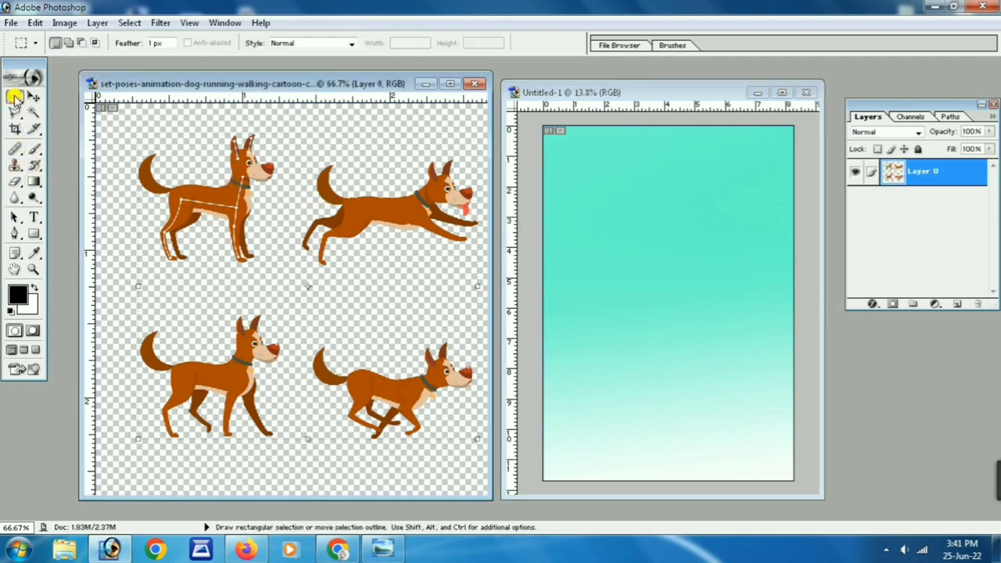
{"action": "left_click_drag", "start_coordinate": [120, 130], "coordinate": [279, 269]}
{"action": "right_click", "coordinate": [200, 195]}
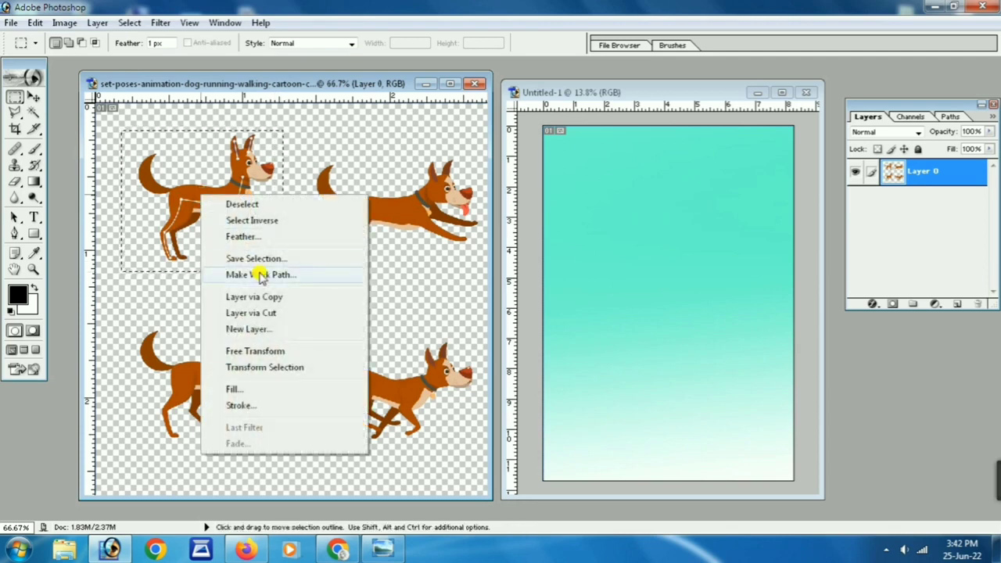
{"action": "left_click", "coordinate": [262, 313]}
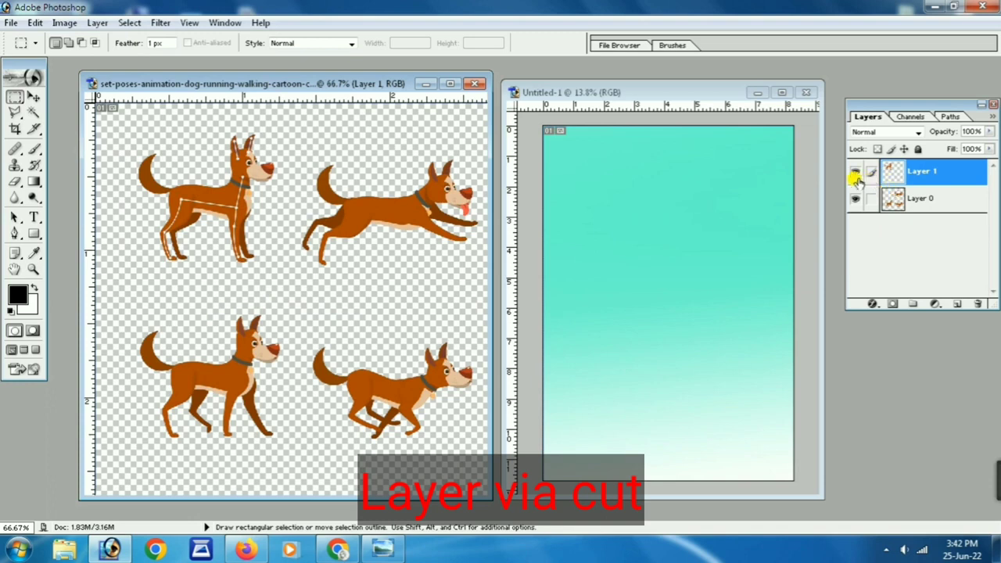
Step: Marquee the upper-right leaping dog on Layer 0 and cut it to its own layer
{"action": "left_click", "coordinate": [928, 200]}
{"action": "left_click_drag", "start_coordinate": [294, 136], "coordinate": [487, 267]}
{"action": "right_click", "coordinate": [420, 202]}
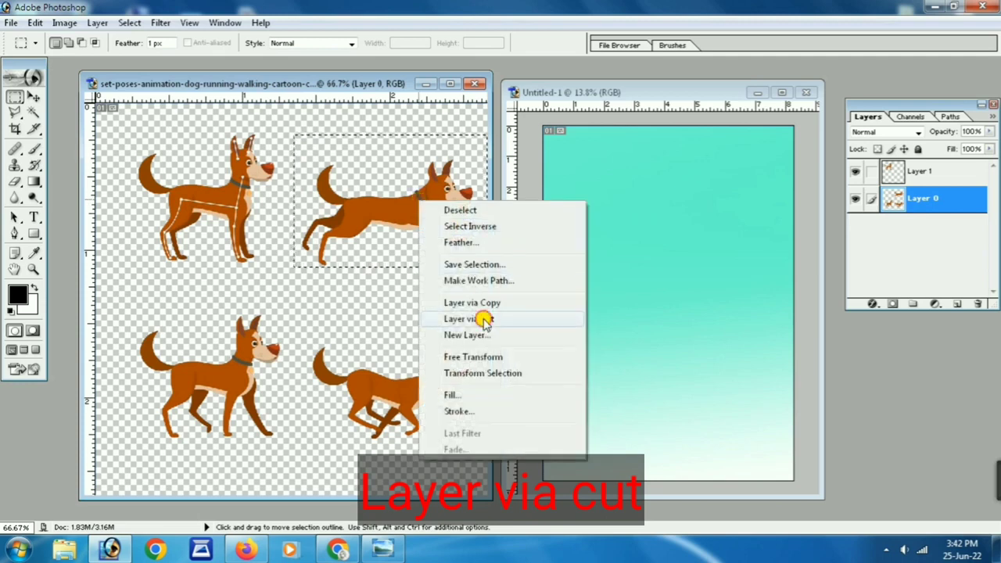
{"action": "left_click", "coordinate": [479, 320]}
Step: Marquee the lower-left walking dog on Layer 0 and cut it to its own layer
{"action": "left_click", "coordinate": [899, 227]}
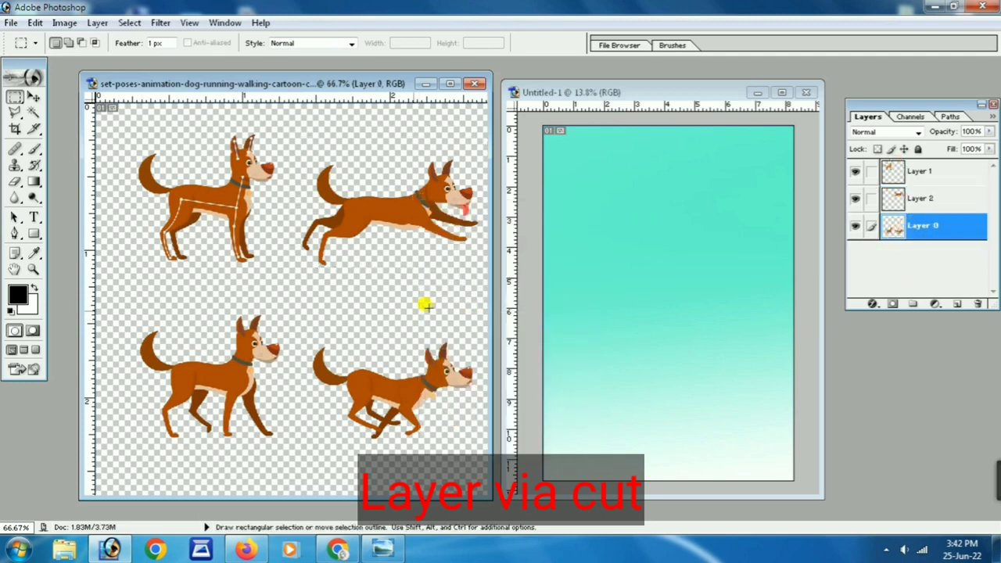
{"action": "left_click_drag", "start_coordinate": [126, 300], "coordinate": [297, 447]}
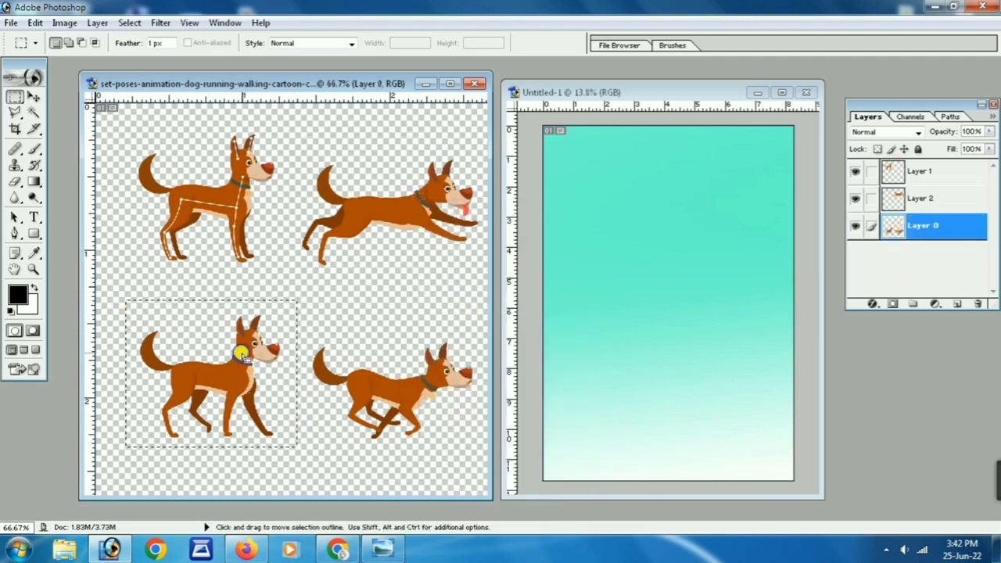
{"action": "right_click", "coordinate": [240, 350]}
{"action": "left_click", "coordinate": [380, 210]}
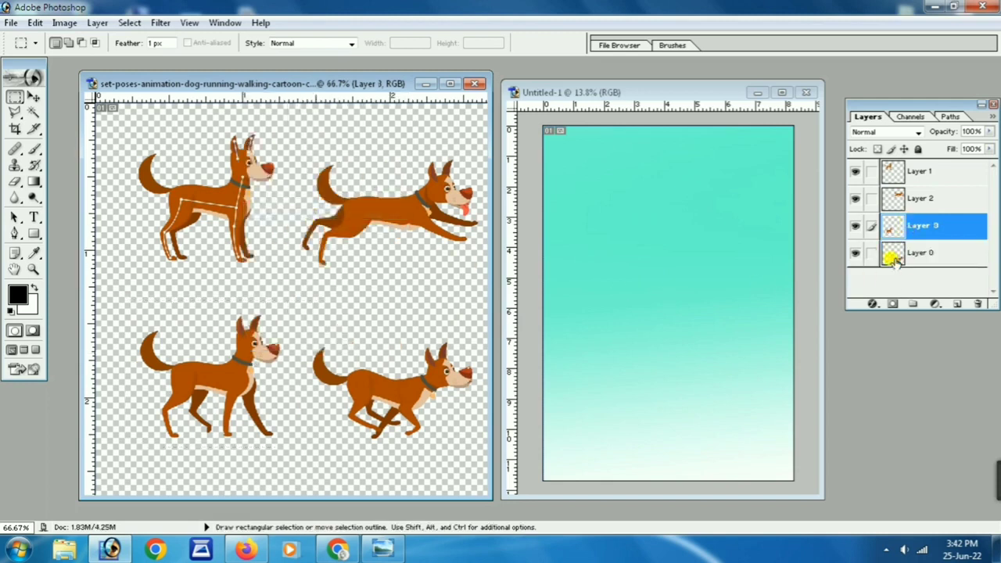
Step: Marquee the lower-right running dog on Layer 0 and cut it to its own layer
{"action": "left_click", "coordinate": [915, 253]}
{"action": "left_click_drag", "start_coordinate": [297, 318], "coordinate": [467, 444]}
{"action": "right_click", "coordinate": [380, 384]}
{"action": "left_click", "coordinate": [452, 228]}
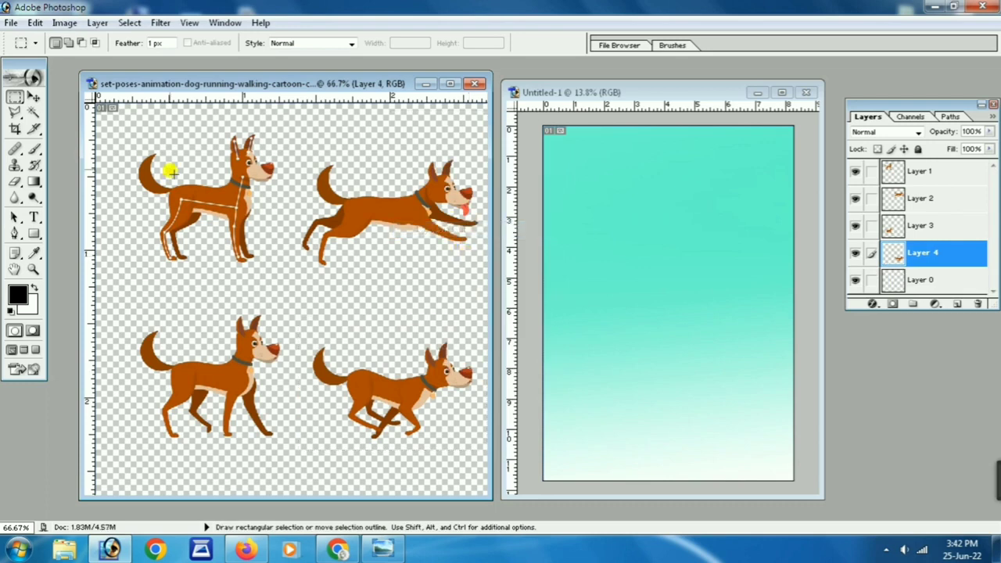
Step: Nudge each of the four separated dogs slightly within the source image using the Move tool
{"action": "left_click", "coordinate": [34, 95]}
{"action": "left_click_drag", "start_coordinate": [209, 200], "coordinate": [194, 192]}
{"action": "left_click_drag", "start_coordinate": [232, 352], "coordinate": [221, 351]}
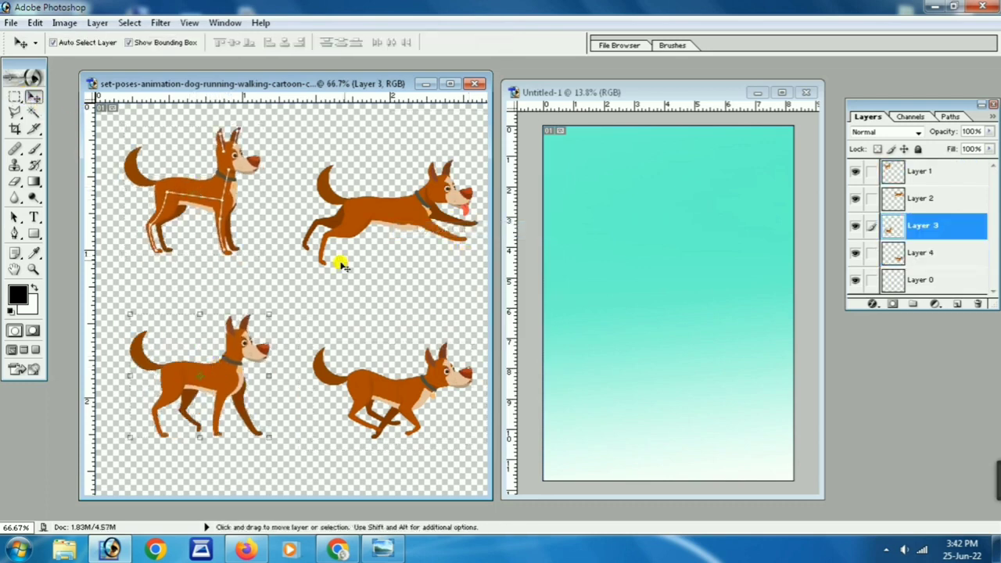
{"action": "left_click_drag", "start_coordinate": [399, 211], "coordinate": [391, 208]}
{"action": "left_click_drag", "start_coordinate": [386, 365], "coordinate": [384, 351]}
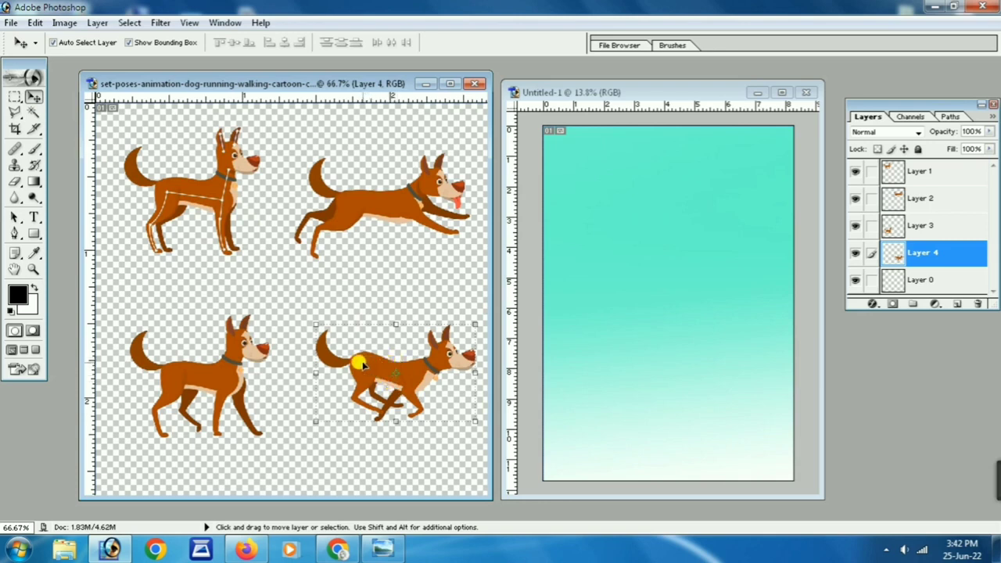
Step: Copy the running, walking, leaping and standing dogs one by one from the source image onto the gradient page
{"action": "left_click_drag", "start_coordinate": [358, 364], "coordinate": [652, 252]}
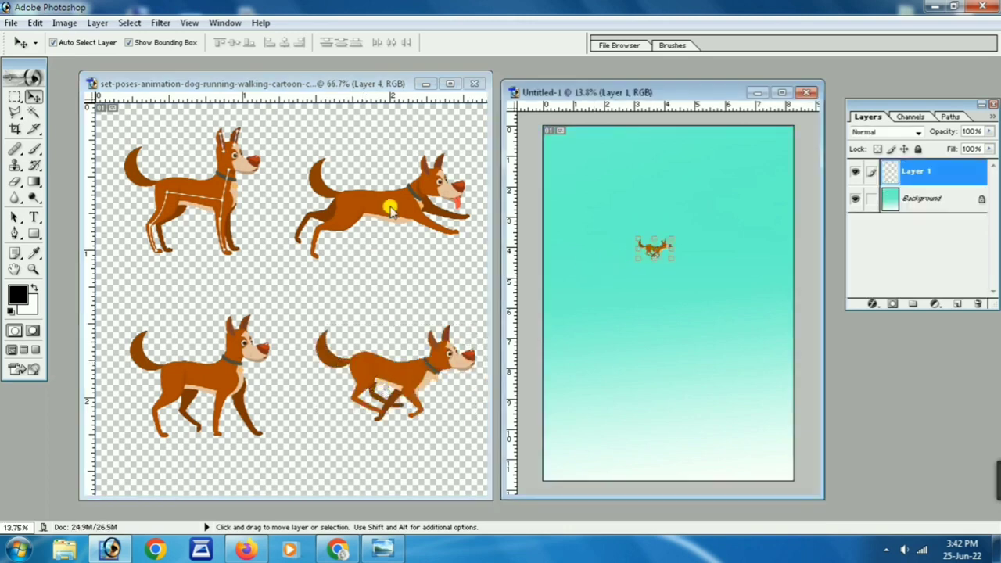
{"action": "left_click", "coordinate": [402, 379]}
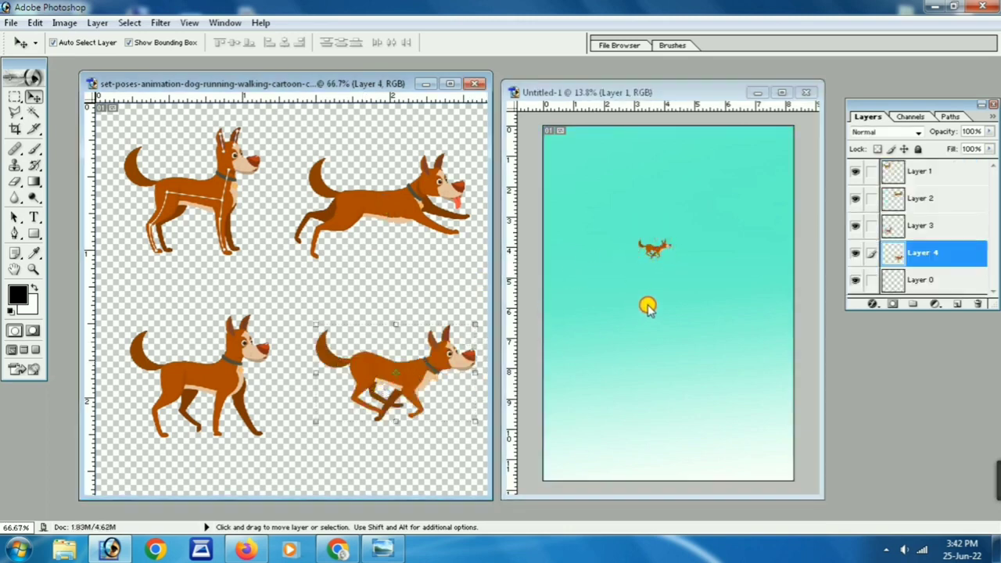
{"action": "left_click_drag", "start_coordinate": [356, 370], "coordinate": [632, 298]}
{"action": "left_click", "coordinate": [404, 188]}
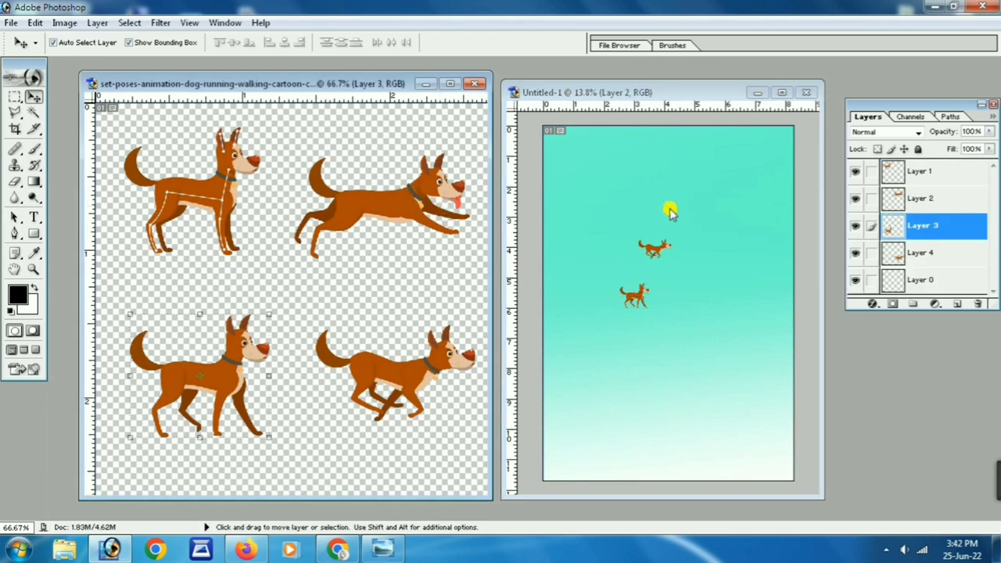
{"action": "left_click_drag", "start_coordinate": [387, 199], "coordinate": [634, 223]}
{"action": "left_click_drag", "start_coordinate": [175, 190], "coordinate": [621, 268]}
Step: Link Layers 2, 3 and 4 to Layer 1 in the gradient document so all four dogs transform together
{"action": "left_click", "coordinate": [609, 220]}
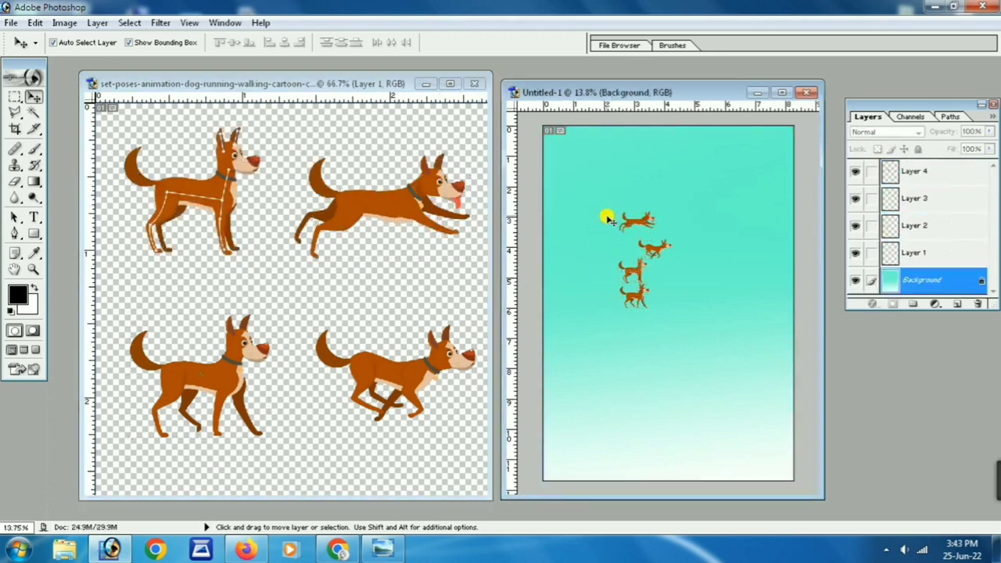
{"action": "left_click", "coordinate": [879, 255]}
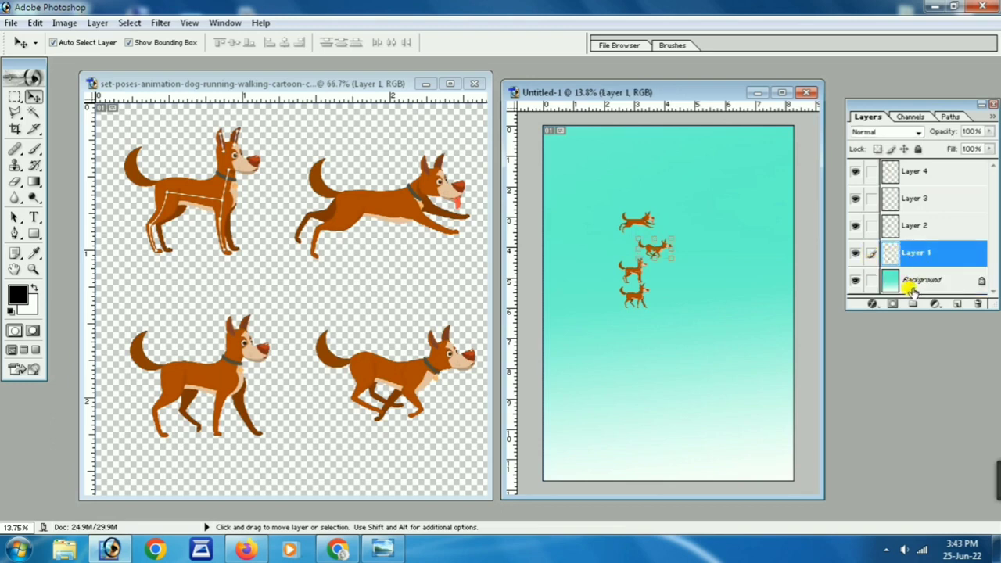
{"action": "left_click", "coordinate": [871, 225]}
{"action": "left_click", "coordinate": [871, 198]}
{"action": "left_click", "coordinate": [872, 171]}
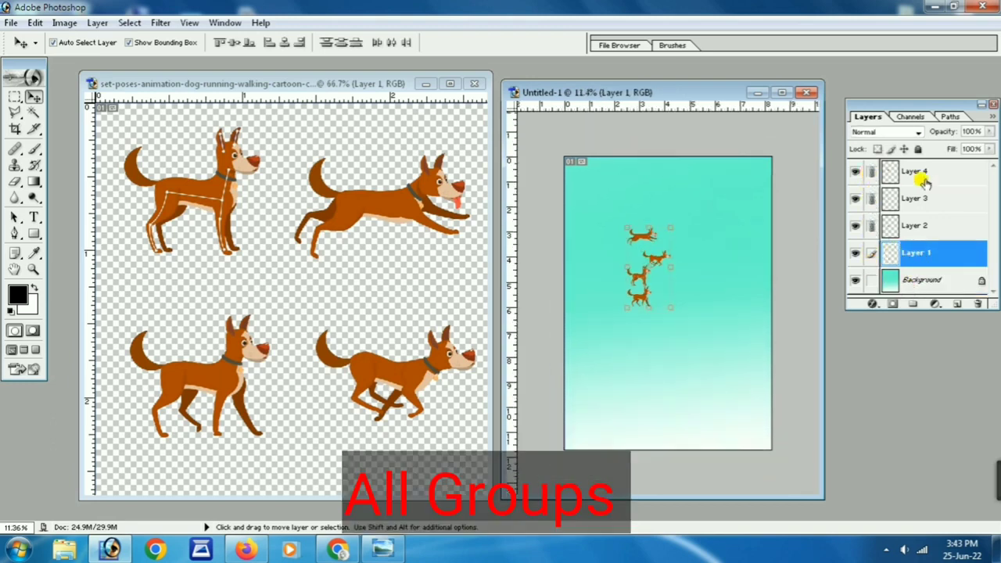
Step: Enlarge the linked dogs to about 275.9%, maximize the document window, and fit the page to it
{"action": "left_click_drag", "start_coordinate": [643, 274], "coordinate": [724, 205]}
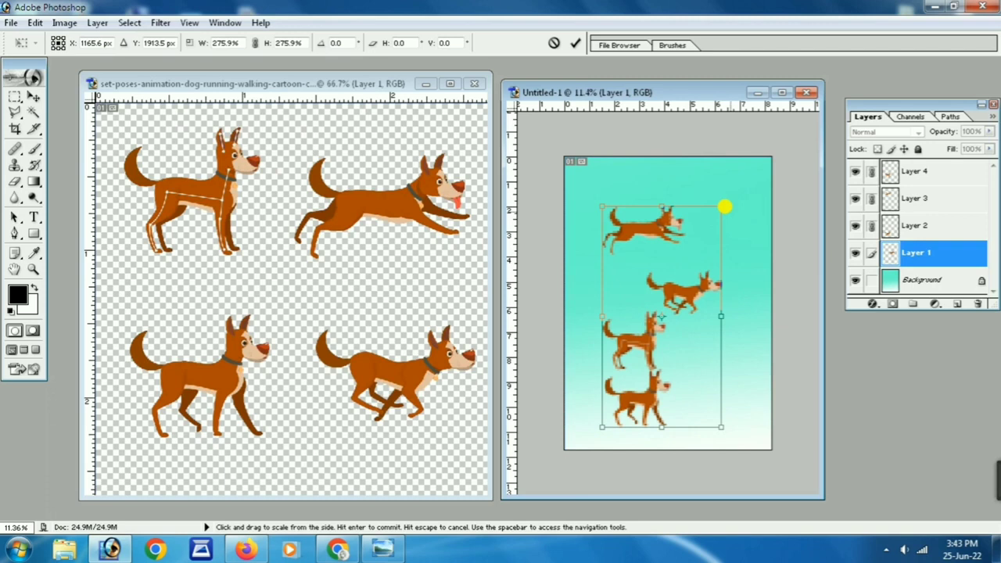
{"action": "left_click", "coordinate": [781, 92]}
{"action": "key", "text": "ctrl+0"}
{"action": "left_click", "coordinate": [575, 43]}
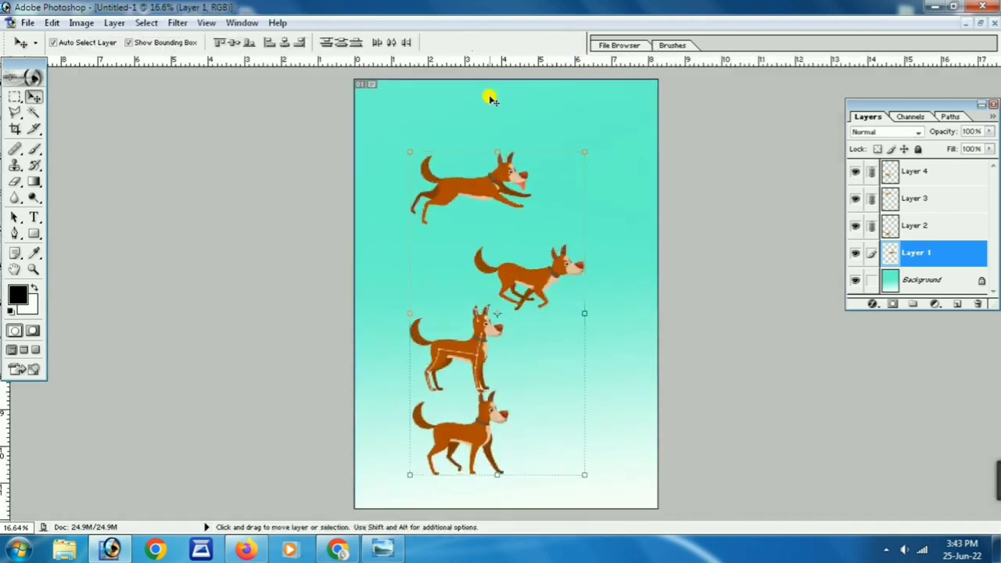
Step: Stack the four linked dogs by aligning their vertical and horizontal centers, and move the stack toward the middle of the page
{"action": "left_click", "coordinate": [235, 43]}
{"action": "left_click", "coordinate": [284, 43]}
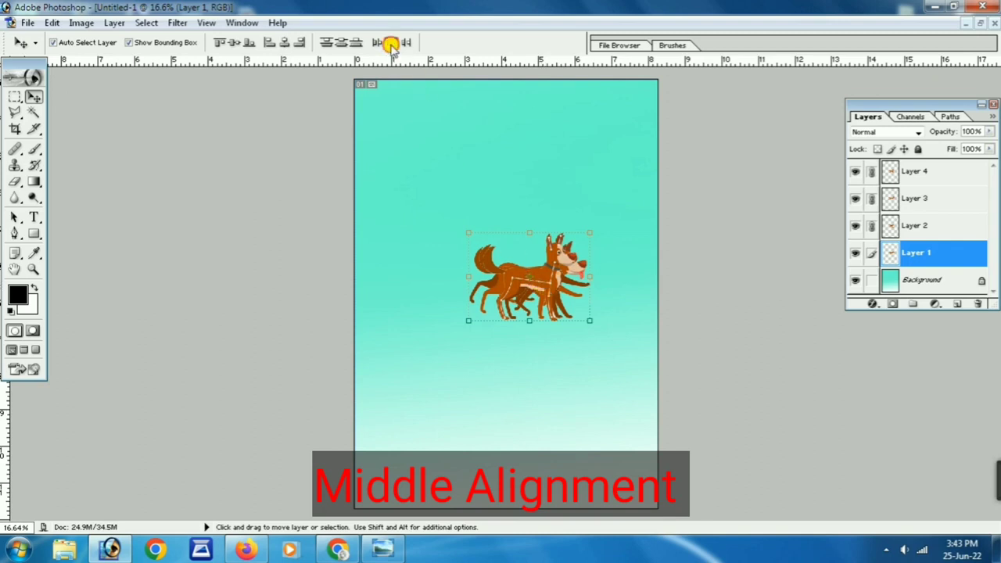
{"action": "left_click", "coordinate": [244, 43]}
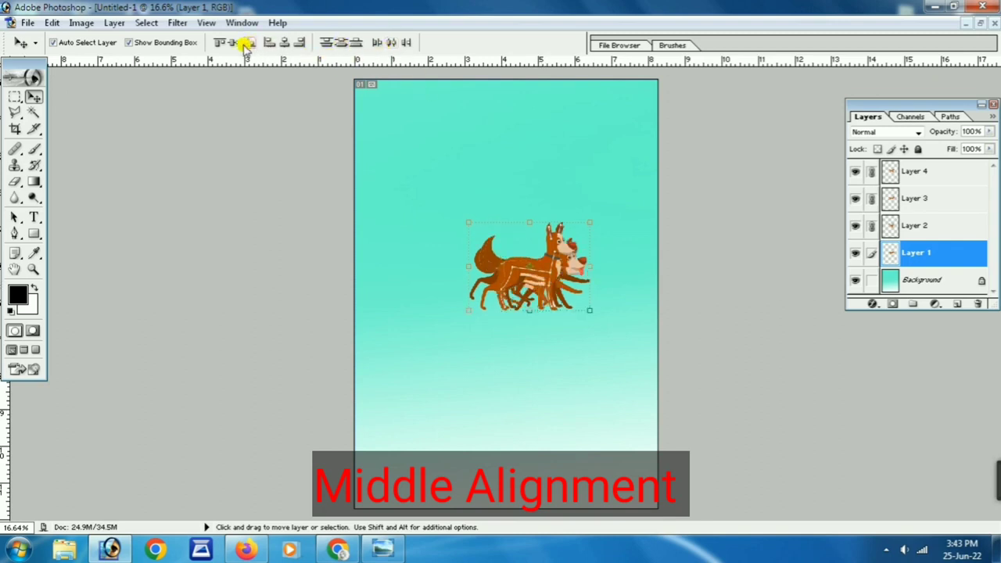
{"action": "left_click", "coordinate": [235, 44]}
{"action": "left_click_drag", "start_coordinate": [533, 286], "coordinate": [506, 278]}
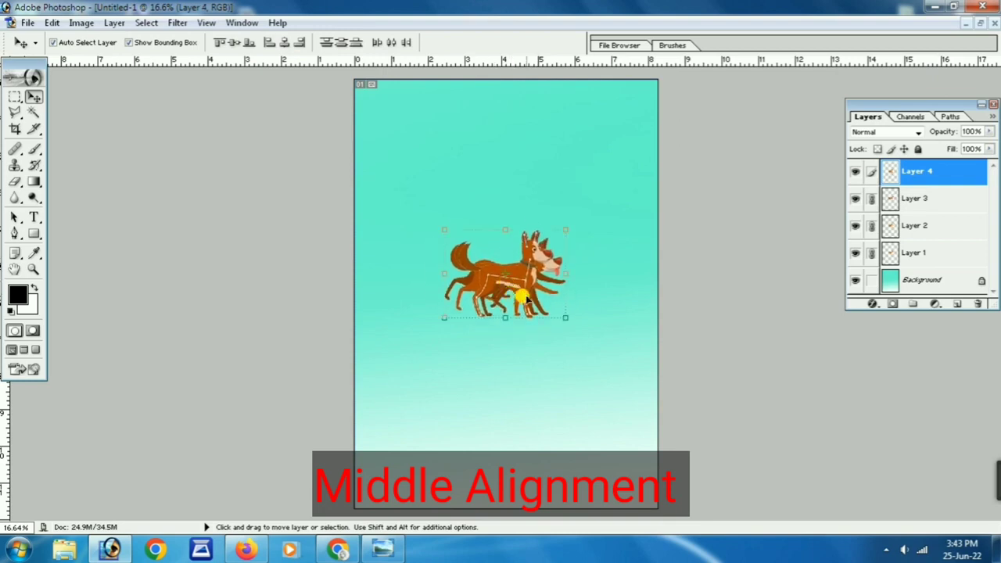
Step: Unlink Layers 1, 2 and 3 from Layer 4 so each dog is independent again
{"action": "left_click", "coordinate": [871, 226]}
{"action": "left_click", "coordinate": [870, 198]}
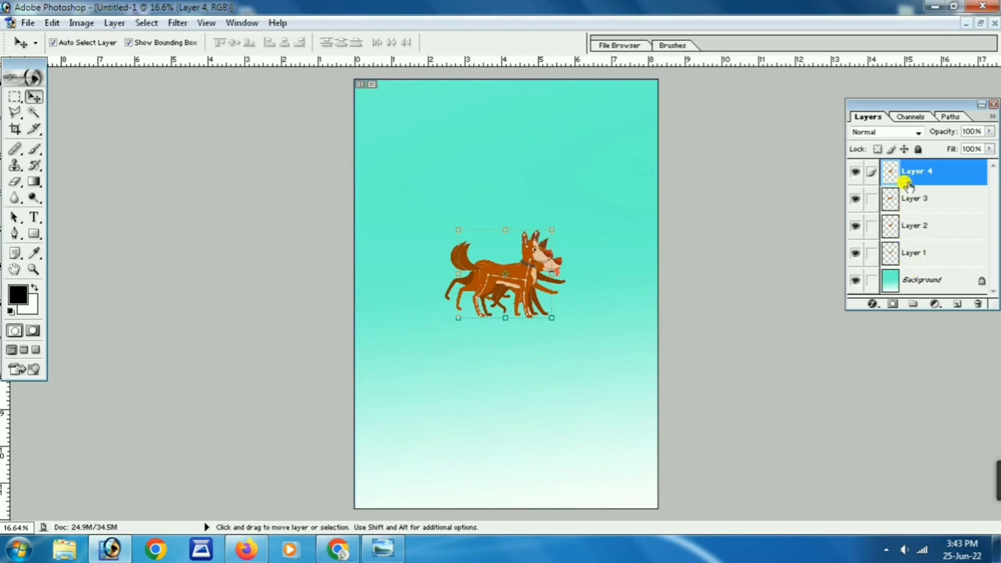
{"action": "key", "text": "ctrl+0"}
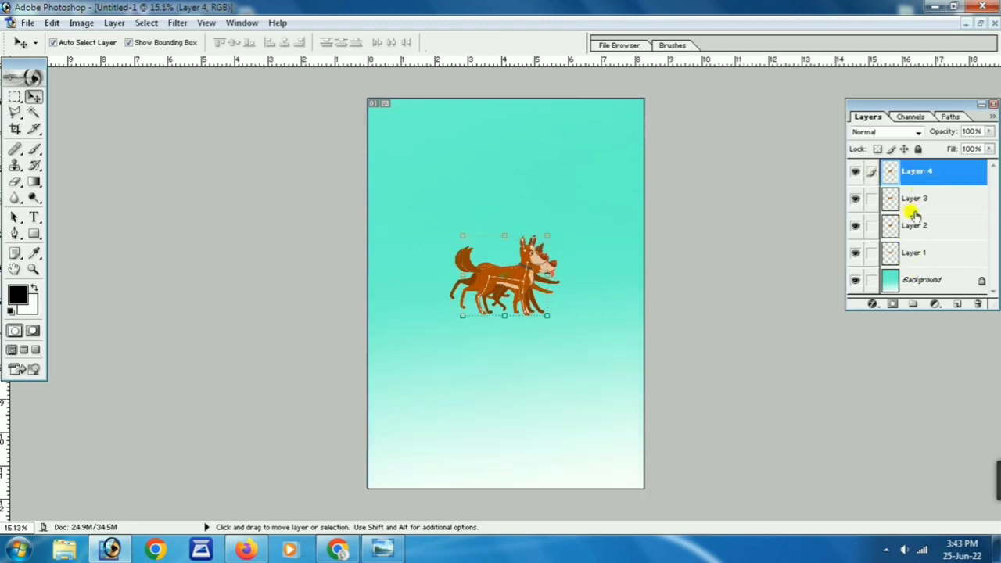
Step: Hide Layers 1, 2 and 3, leaving only the standing dog on Layer 4 and the gradient Background visible
{"action": "left_click", "coordinate": [855, 280]}
{"action": "left_click", "coordinate": [854, 253]}
{"action": "left_click", "coordinate": [855, 280]}
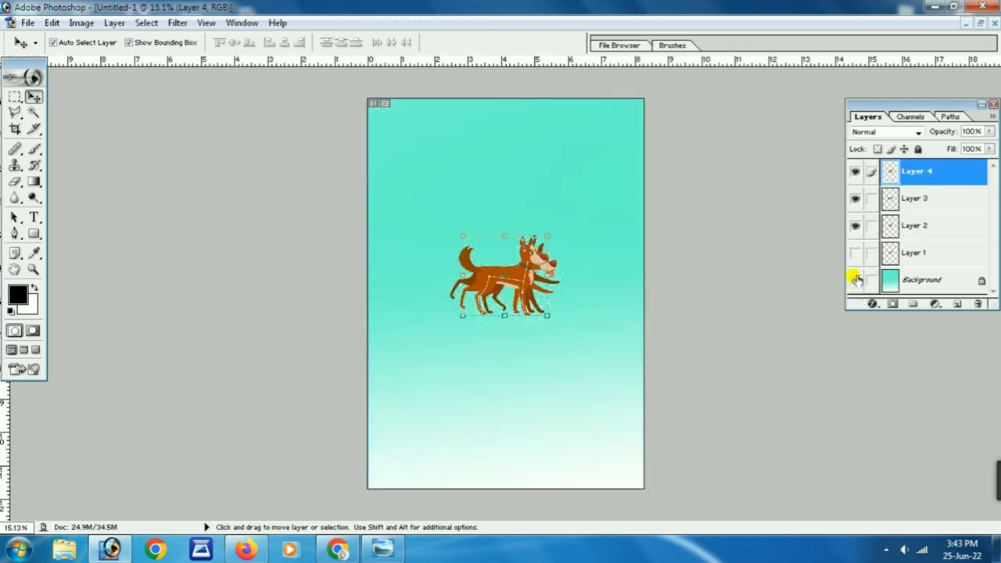
{"action": "left_click", "coordinate": [855, 226]}
{"action": "left_click", "coordinate": [855, 198]}
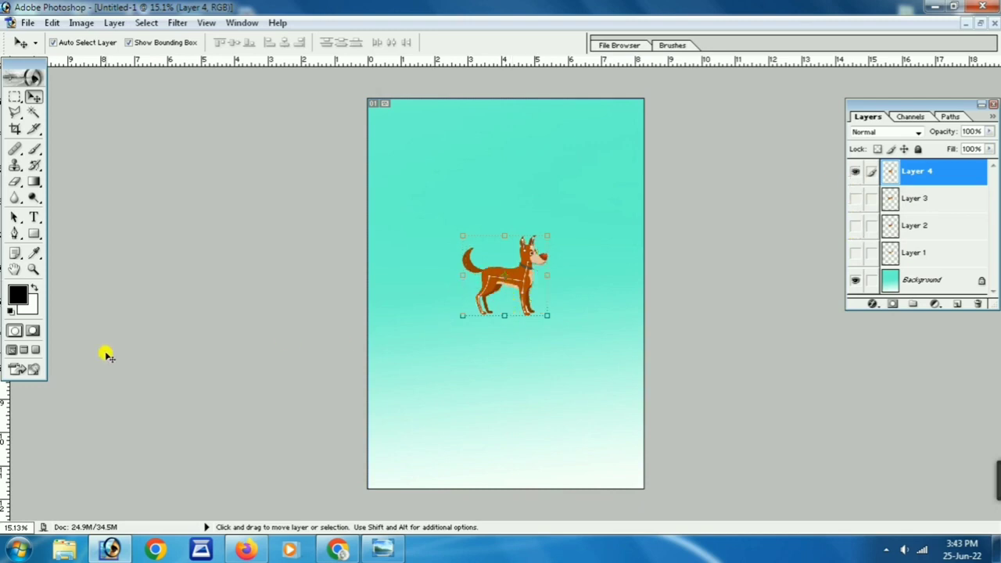
Step: Switch the document to Adobe ImageReady and rearrange the image window and Animation palette so they do not overlap
{"action": "left_click", "coordinate": [15, 372]}
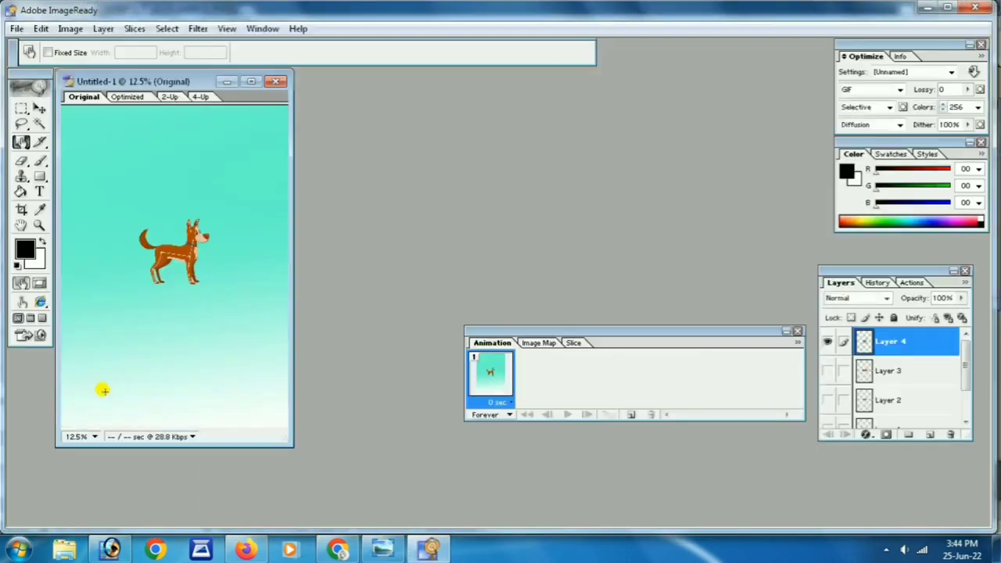
{"action": "left_click_drag", "start_coordinate": [164, 81], "coordinate": [335, 85]}
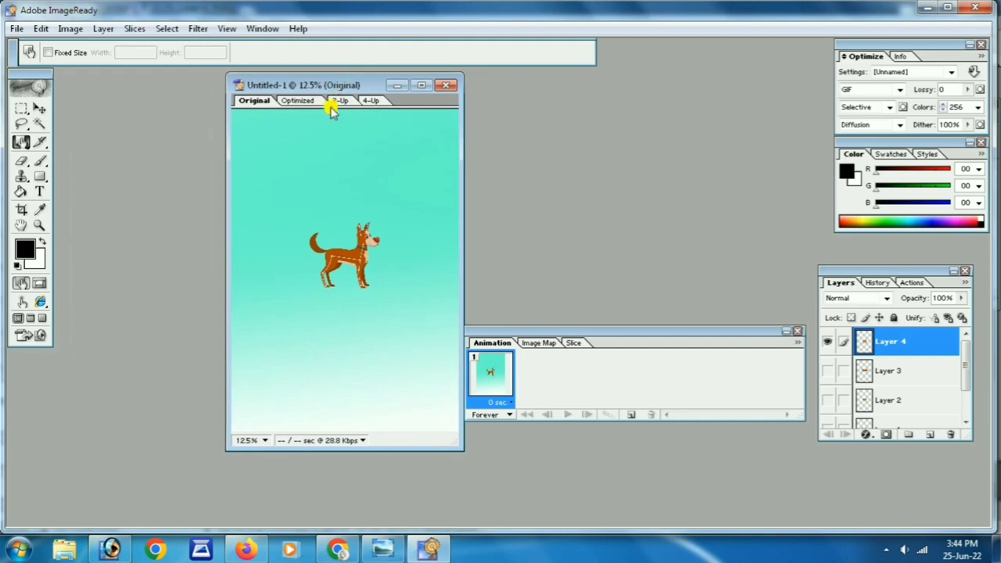
{"action": "left_click_drag", "start_coordinate": [526, 341], "coordinate": [529, 292]}
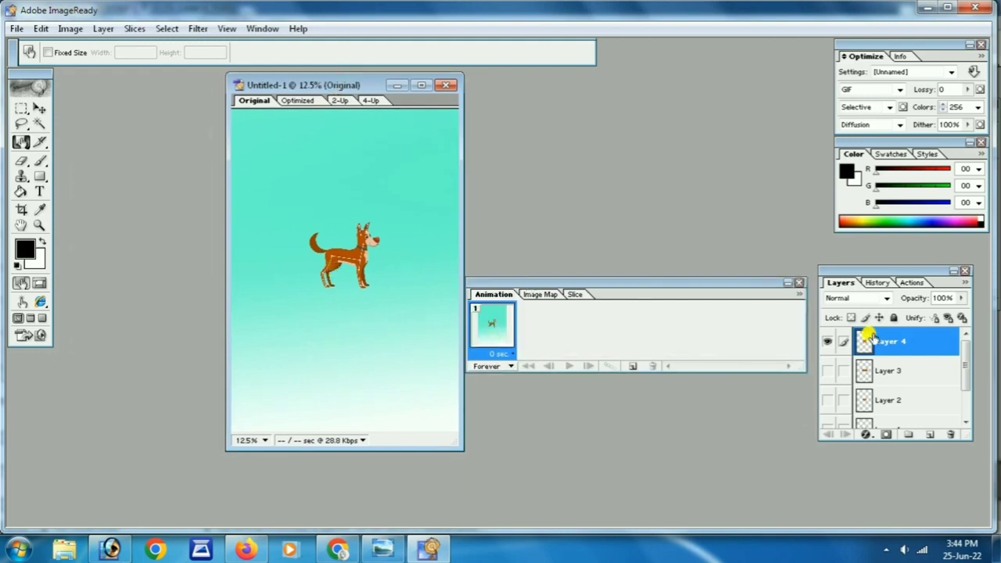
Step: Add a second animation frame that shows the leaping dog on Layer 3 and hides Layer 4
{"action": "left_click", "coordinate": [800, 297]}
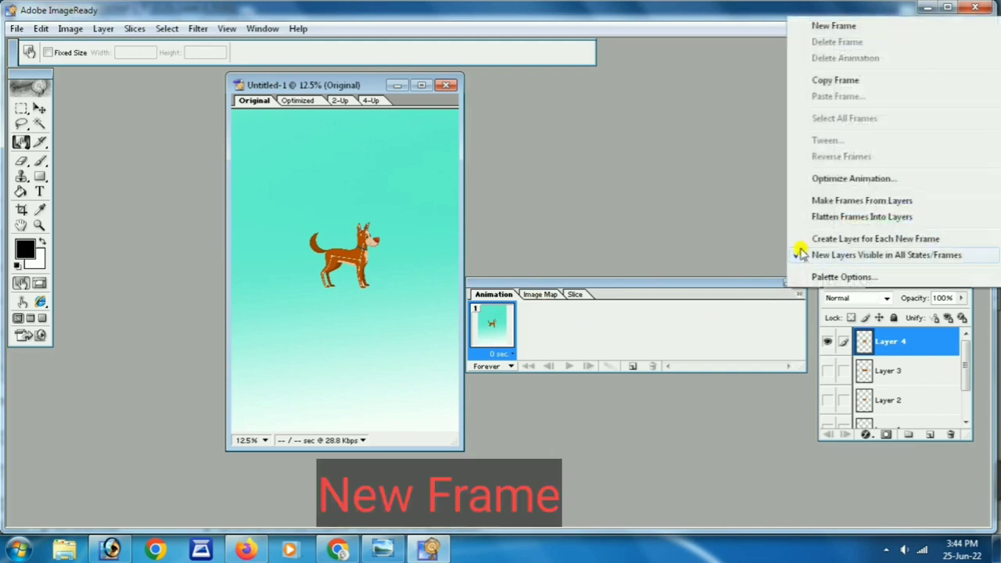
{"action": "left_click", "coordinate": [832, 26]}
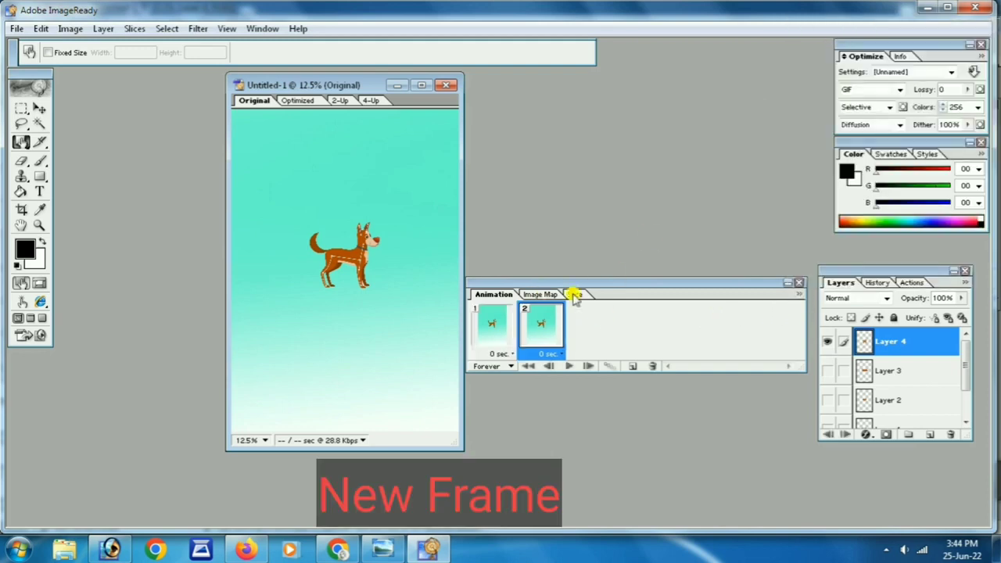
{"action": "left_click", "coordinate": [827, 371]}
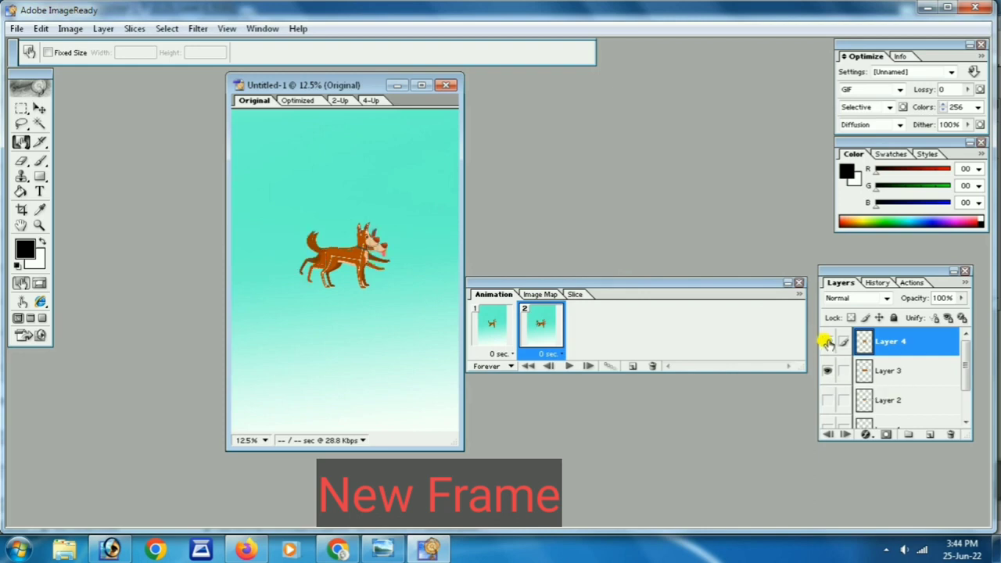
{"action": "left_click", "coordinate": [827, 342]}
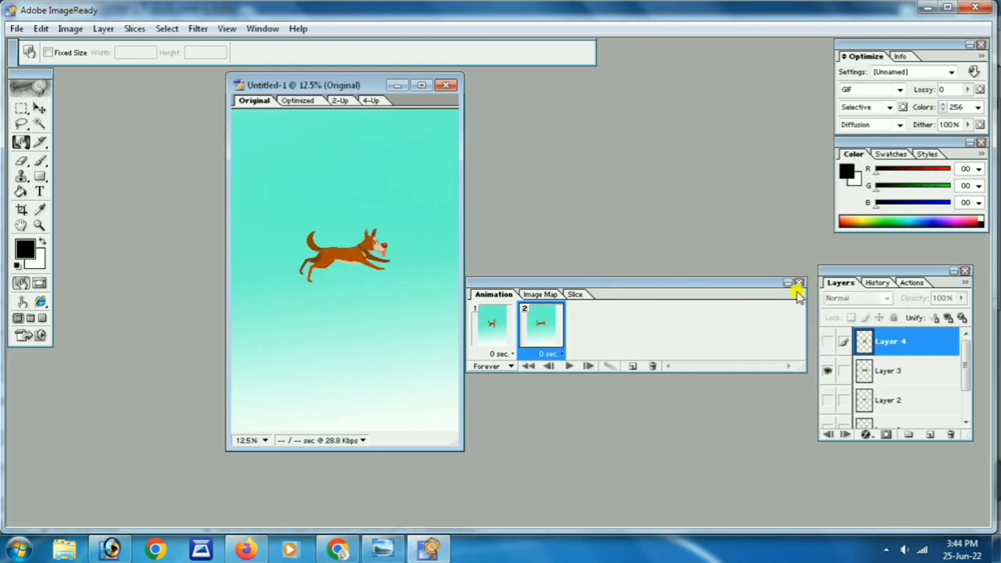
Step: Add a third animation frame that shows the walking dog on Layer 2 and hides Layer 3
{"action": "left_click", "coordinate": [798, 294]}
{"action": "left_click", "coordinate": [833, 25]}
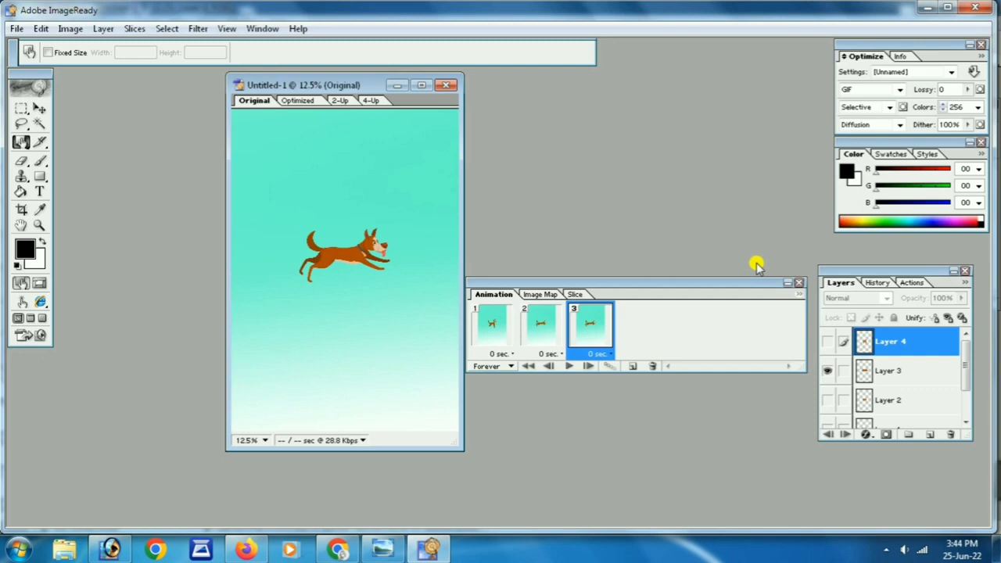
{"action": "left_click", "coordinate": [826, 400]}
{"action": "left_click", "coordinate": [827, 371]}
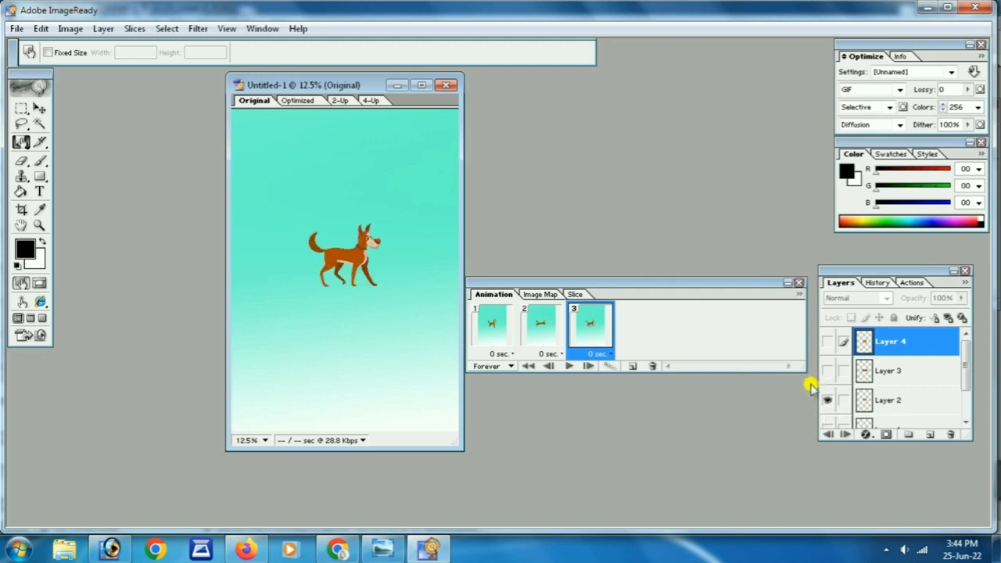
Step: Add a fourth animation frame that shows the running dog on Layer 1 and hides Layer 2
{"action": "scroll", "coordinate": [882, 371], "scroll_direction": "down", "scroll_amount": 2}
{"action": "left_click", "coordinate": [799, 294]}
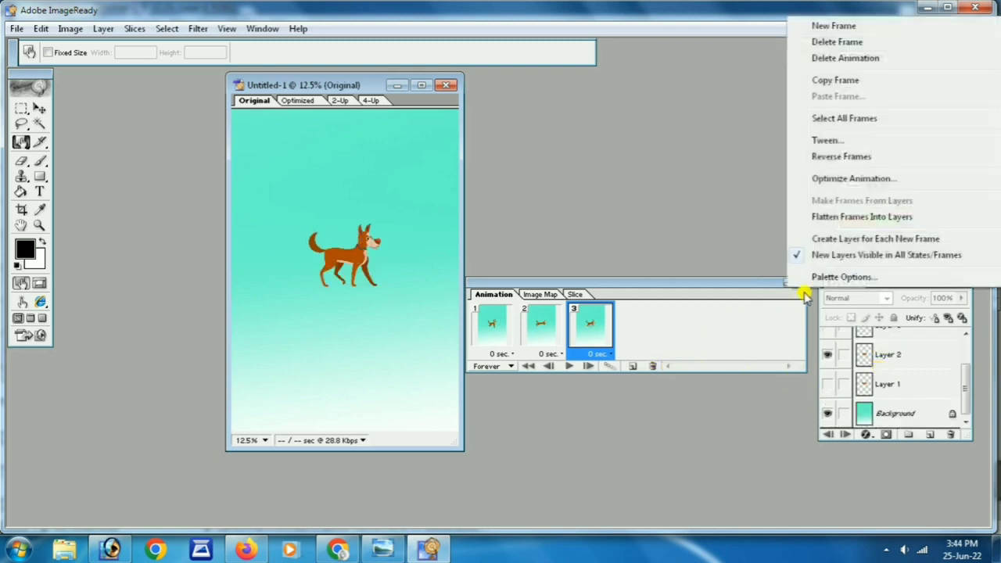
{"action": "left_click", "coordinate": [817, 24]}
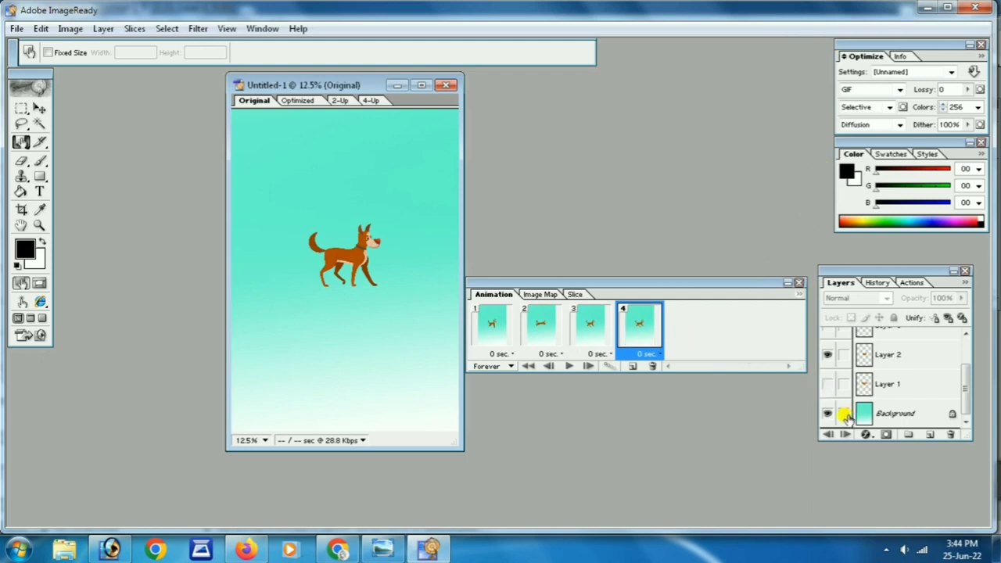
{"action": "left_click", "coordinate": [827, 386]}
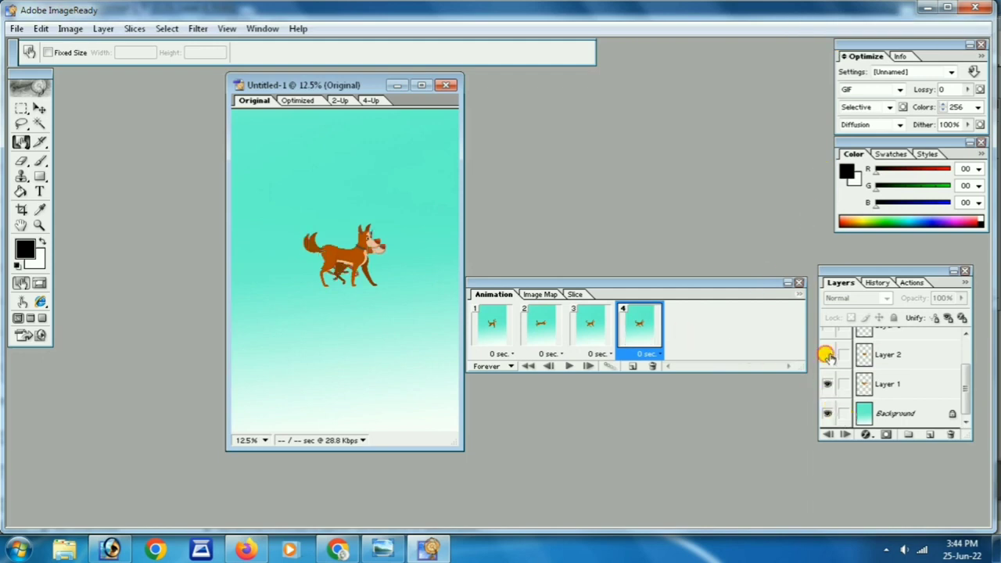
{"action": "left_click", "coordinate": [826, 355]}
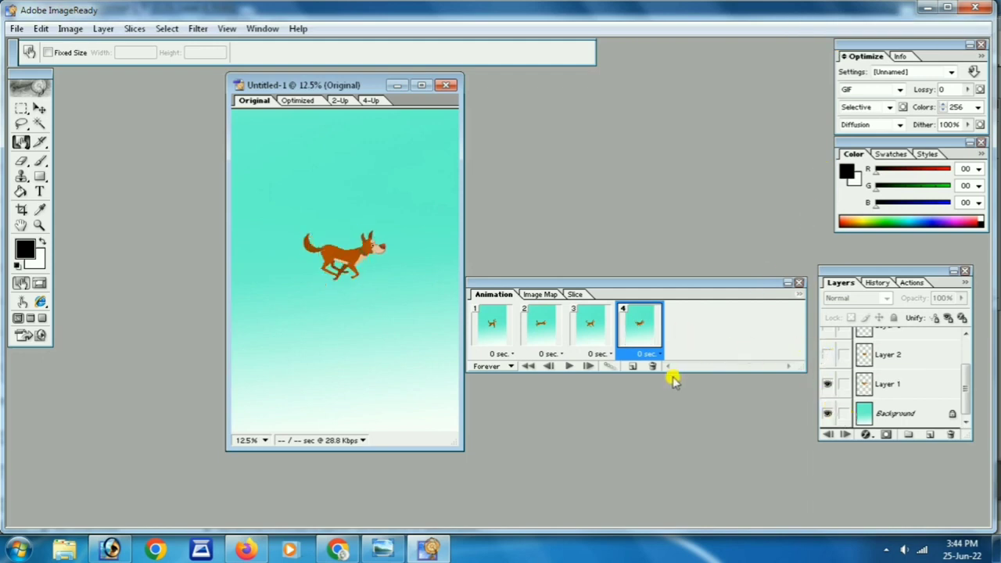
Step: Preview the four-frame animation, stop it, and set the delay of frames 3 and 4 to 0.1 seconds
{"action": "left_click", "coordinate": [567, 369]}
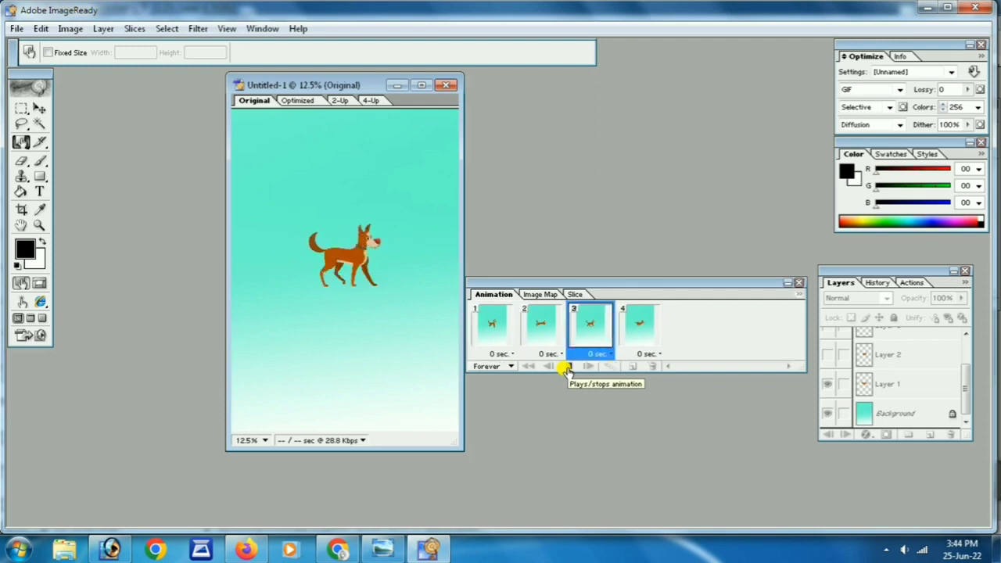
{"action": "left_click", "coordinate": [569, 369]}
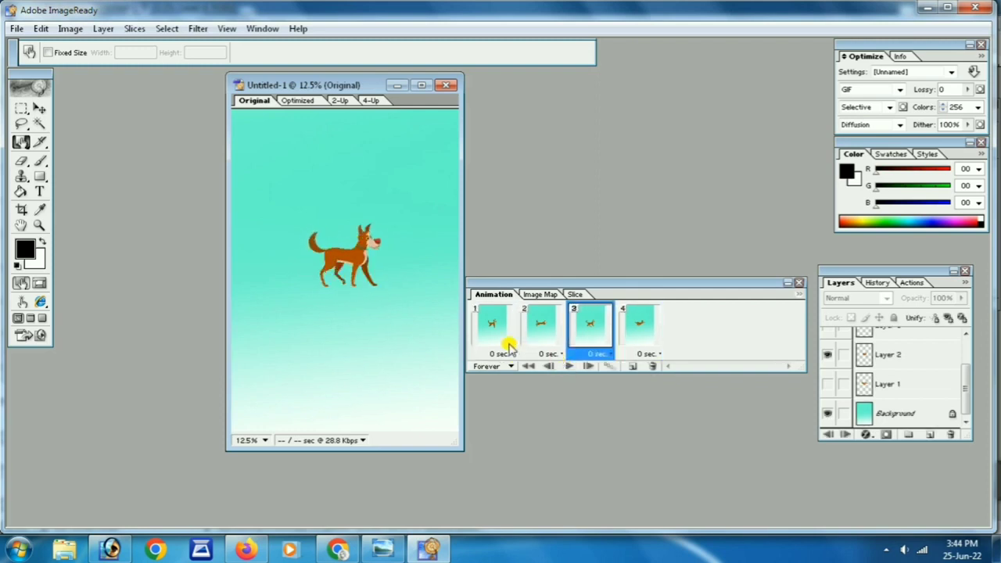
{"action": "left_click", "coordinate": [640, 324], "text": "shift"}
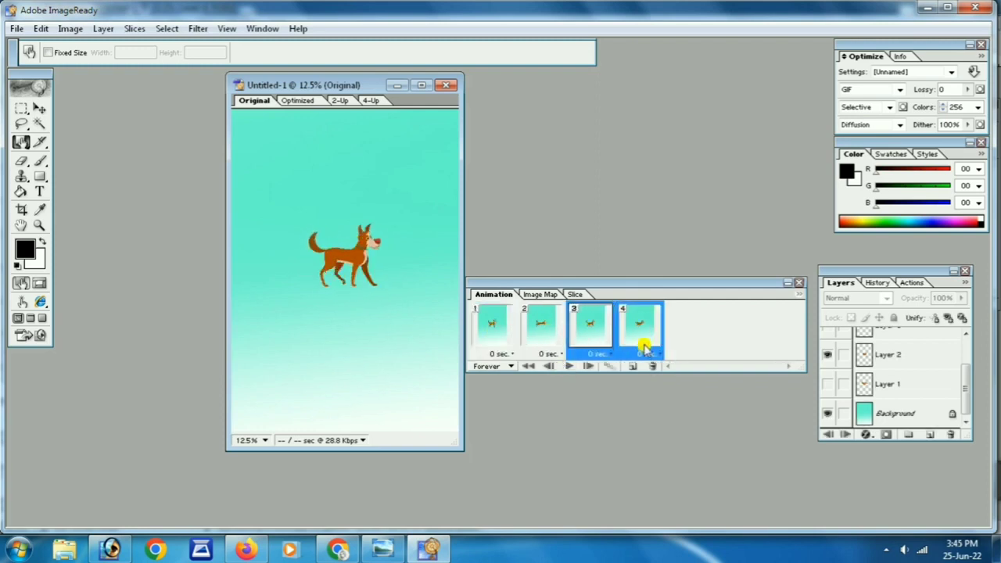
{"action": "left_click", "coordinate": [659, 354]}
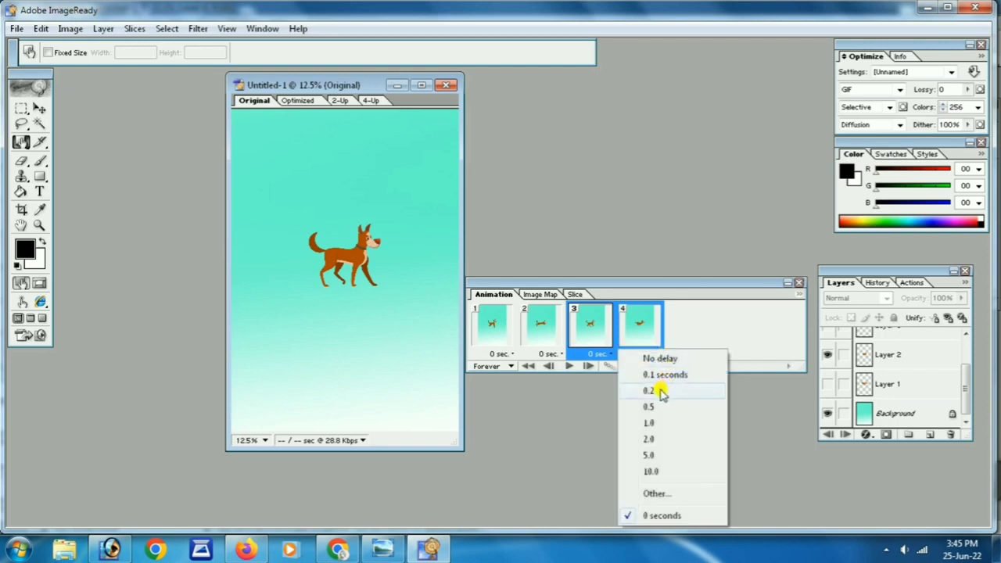
{"action": "left_click", "coordinate": [658, 375]}
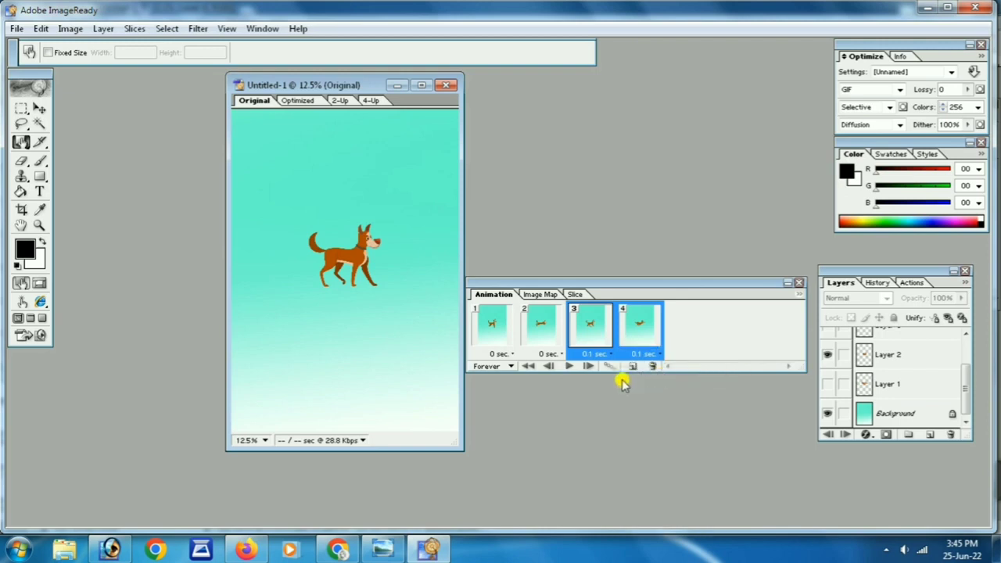
Step: Play the animation again to check the dog's motion with the new frame delays, and stop playback
{"action": "left_click", "coordinate": [570, 367]}
{"action": "left_click", "coordinate": [570, 366]}
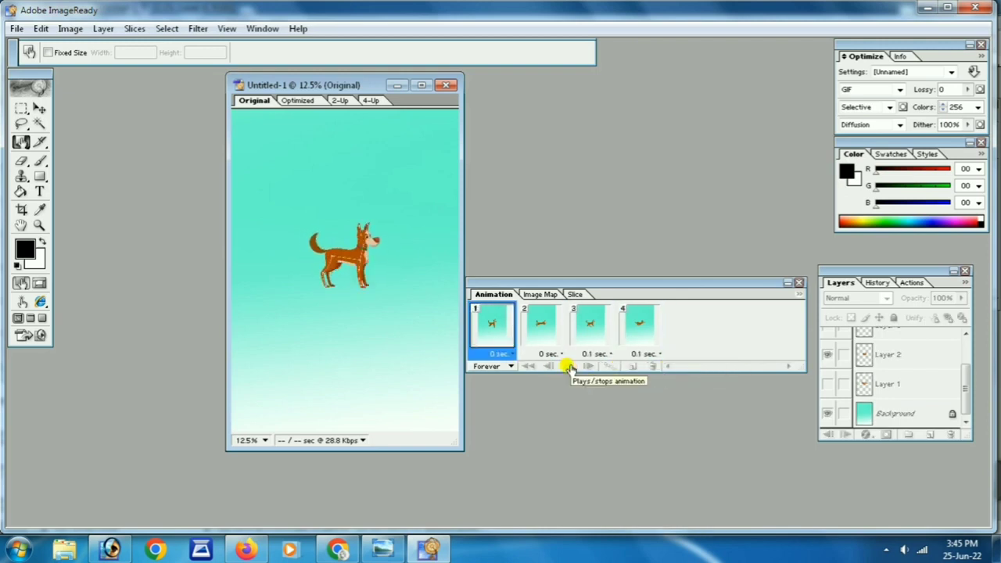
{"action": "left_click", "coordinate": [570, 366]}
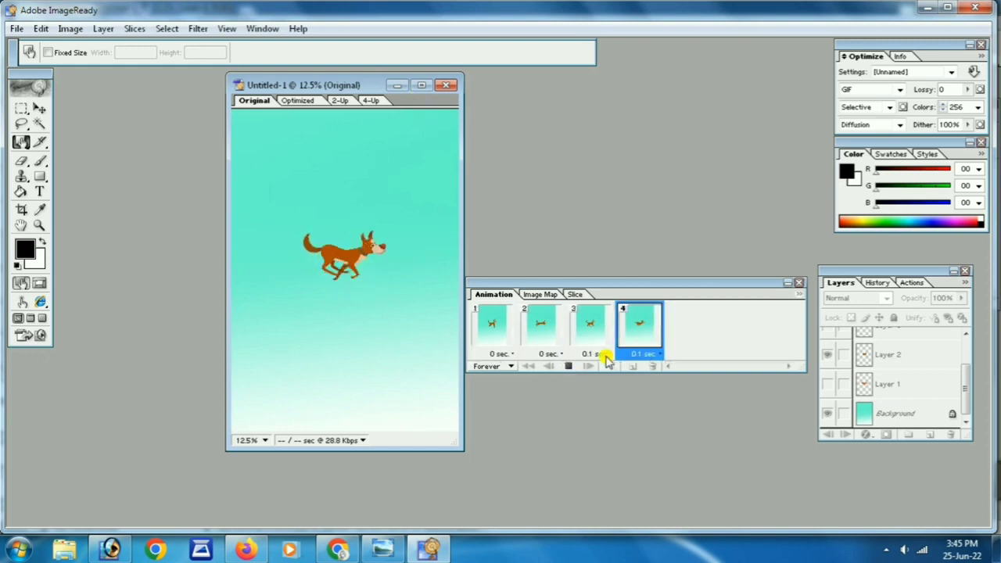
{"action": "left_click", "coordinate": [570, 366]}
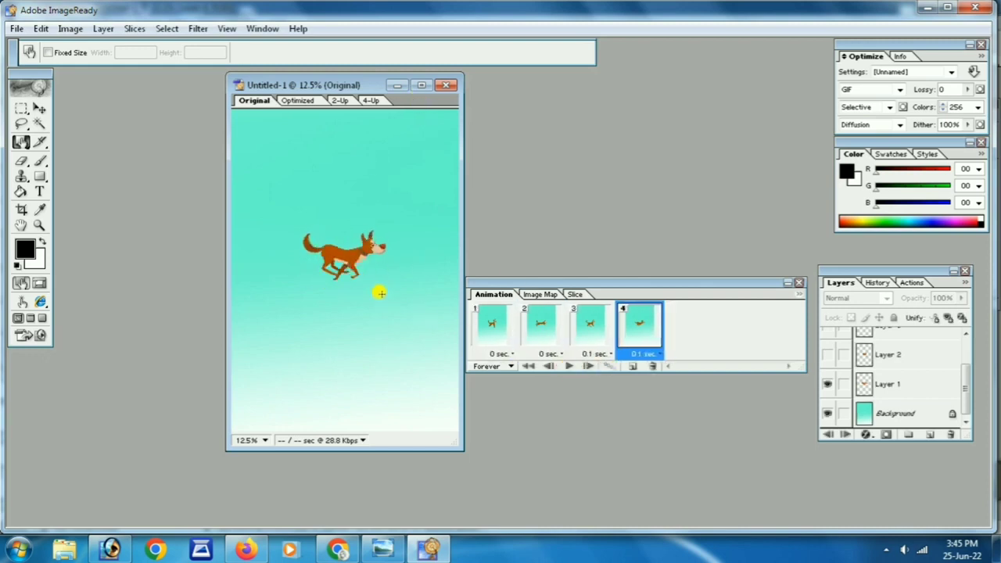
Step: Save the optimized animation to the Desktop as an Images Only GIF under a new file name, and open the saved file
{"action": "left_click", "coordinate": [40, 108]}
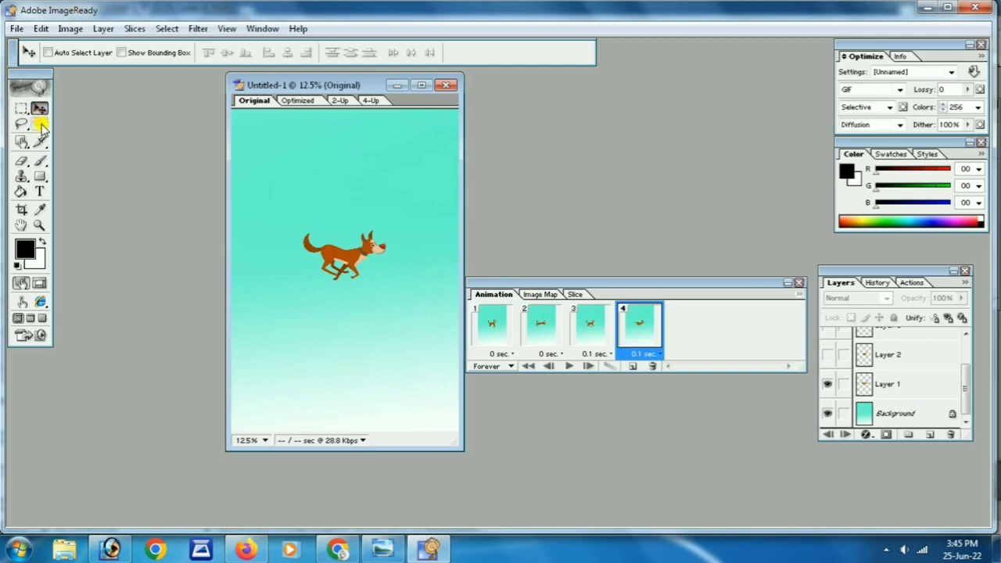
{"action": "left_click", "coordinate": [16, 29]}
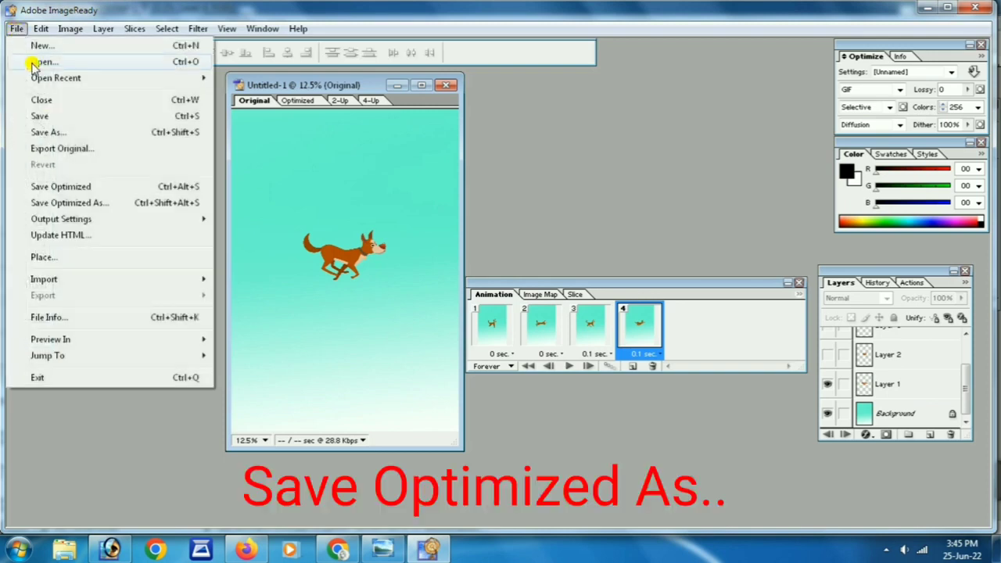
{"action": "left_click", "coordinate": [119, 204]}
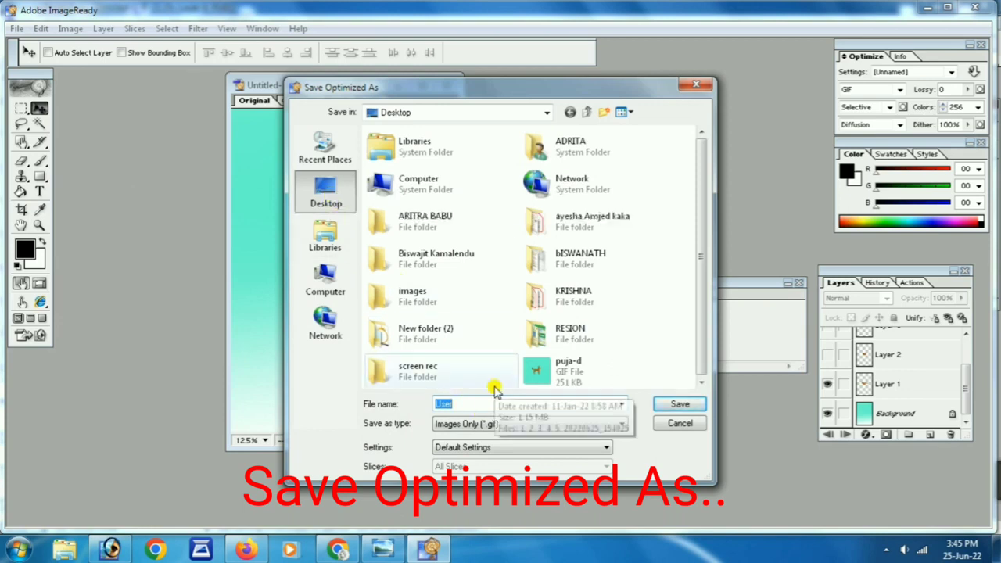
{"action": "type", "text": "aaa"}
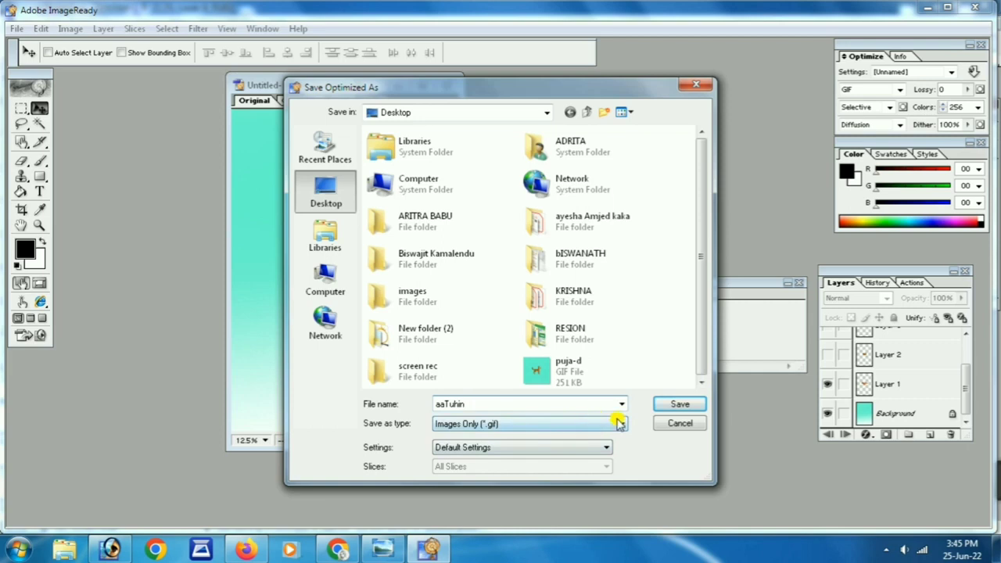
{"action": "left_click", "coordinate": [671, 404]}
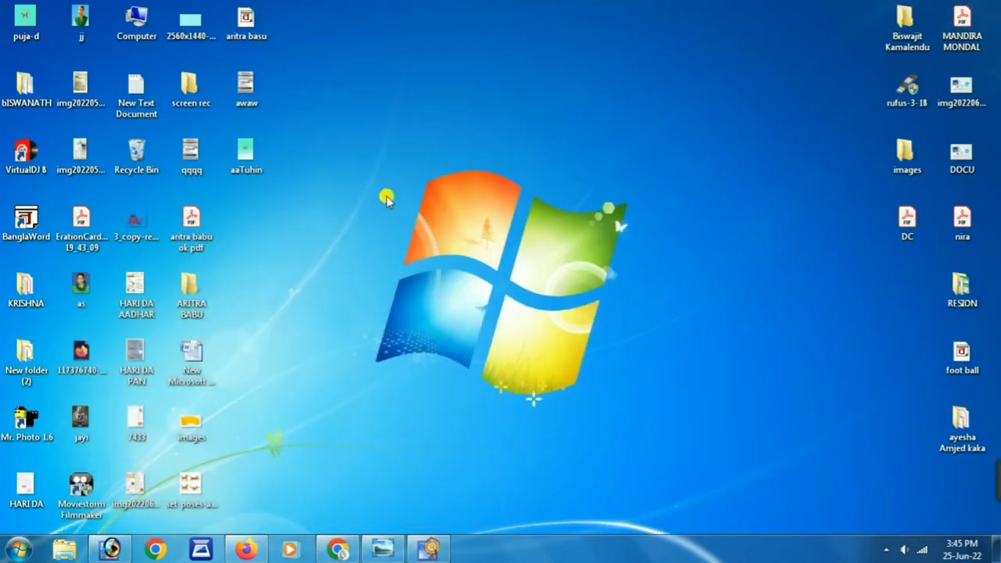
{"action": "double_click", "coordinate": [269, 166]}
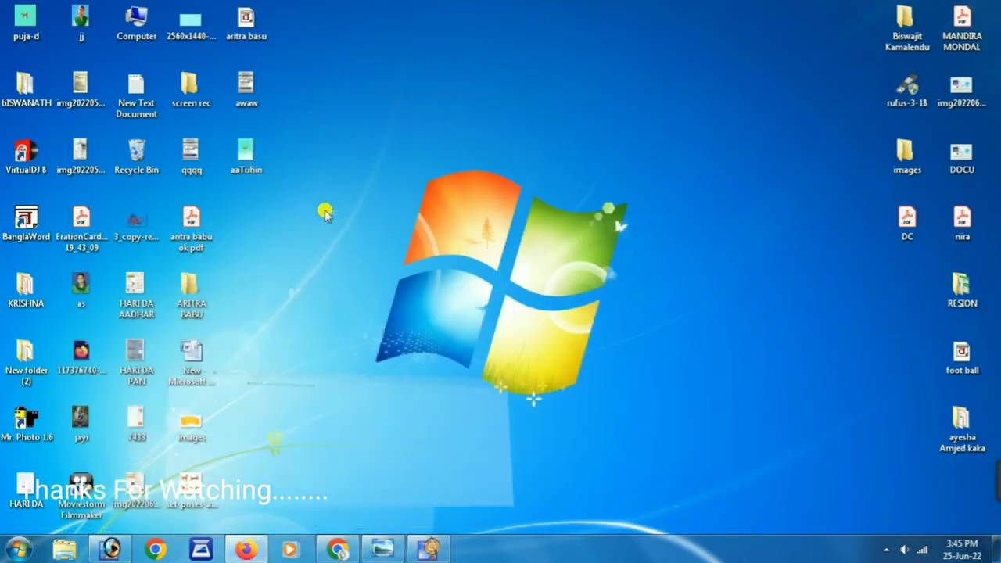